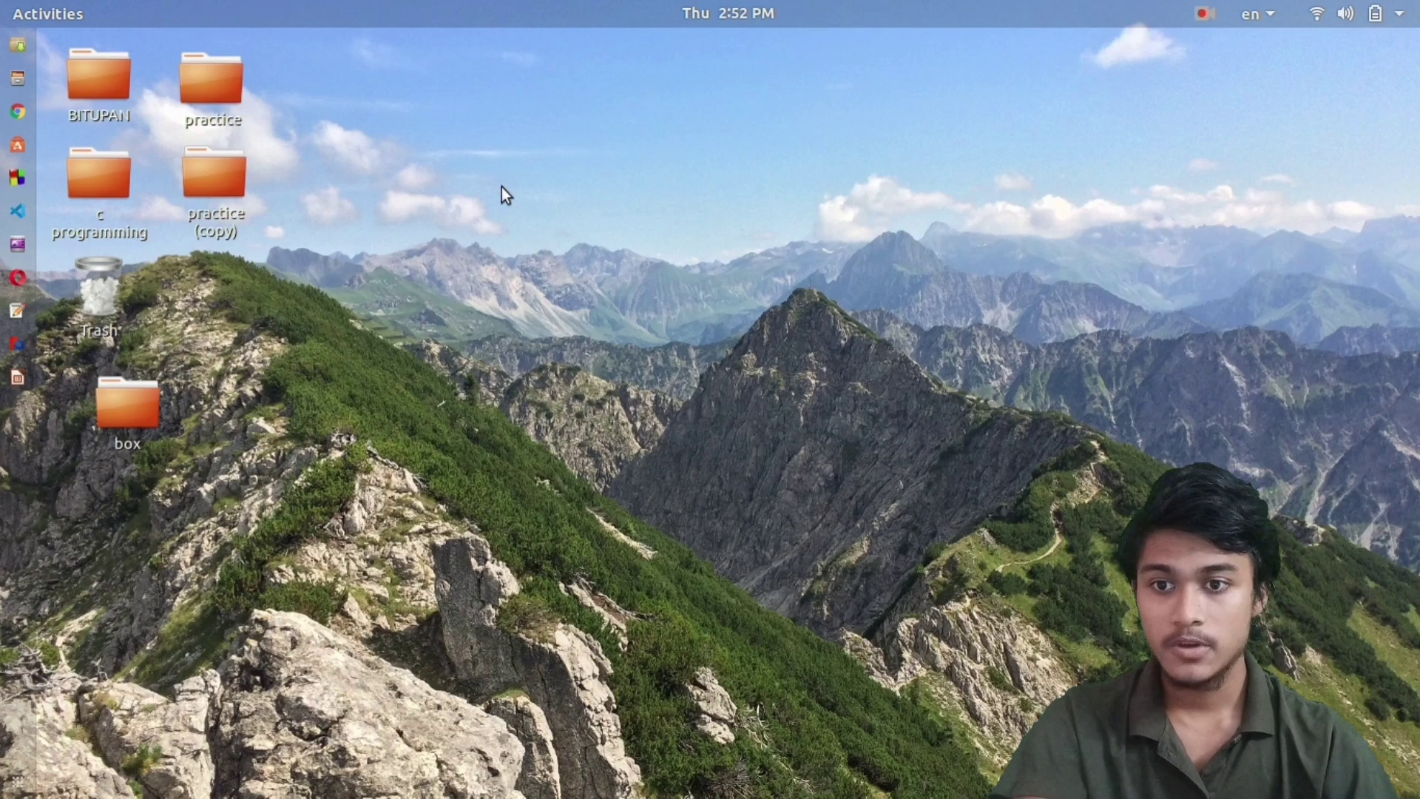
Step: Launch Chrome, search for 'save resources', and open the Save All Resources Web Store page
{"action": "left_click", "coordinate": [18, 111]}
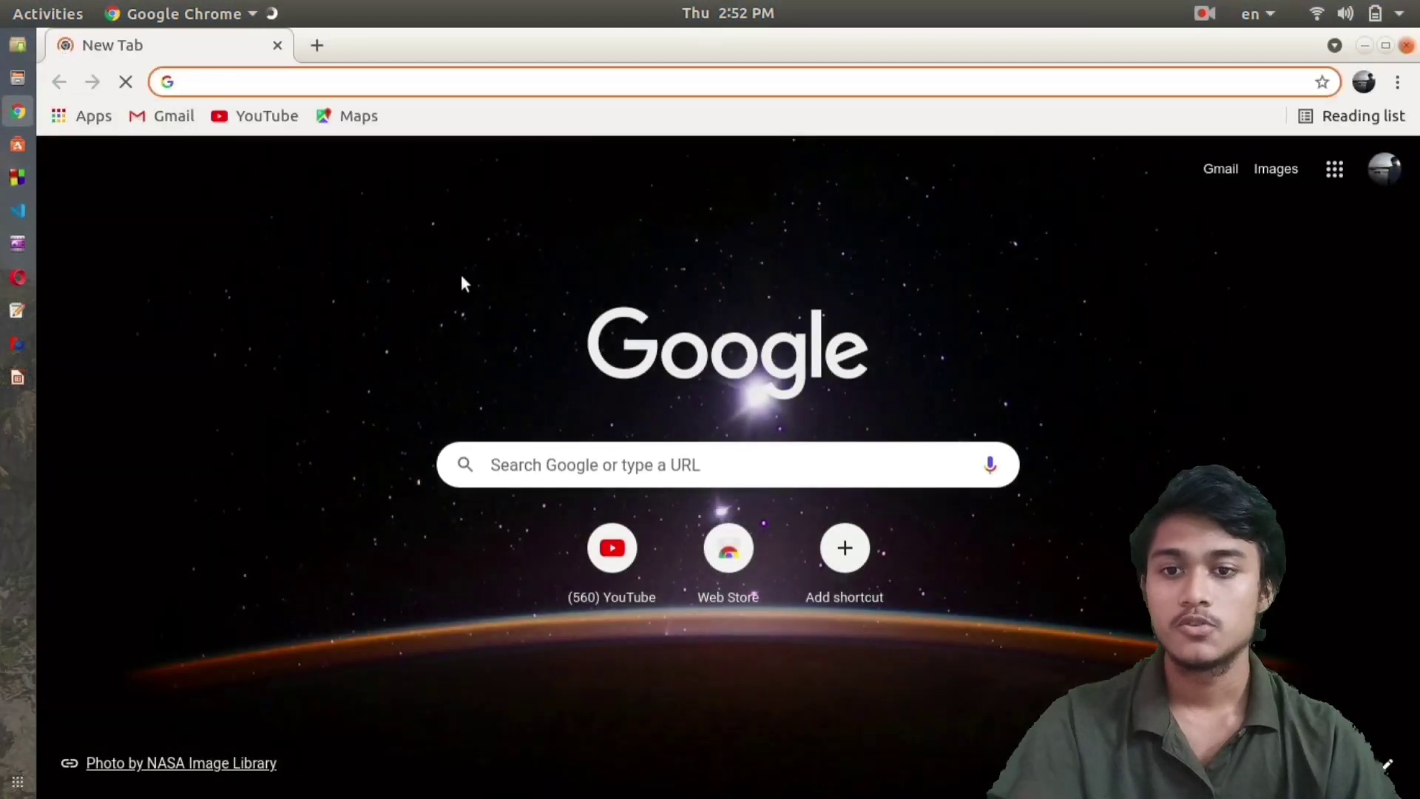
{"action": "left_click", "coordinate": [630, 472]}
{"action": "type", "text": "save"}
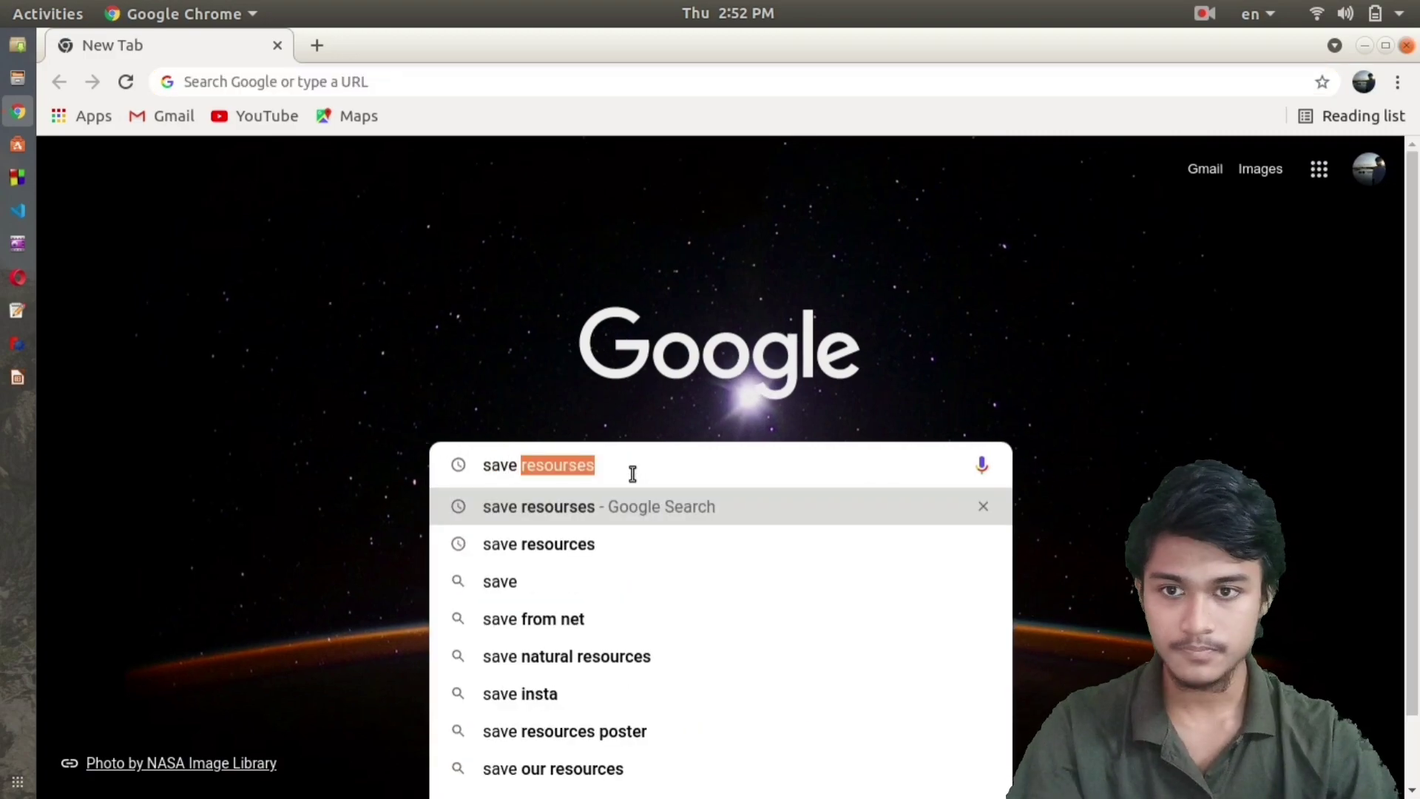
{"action": "key", "text": "Return"}
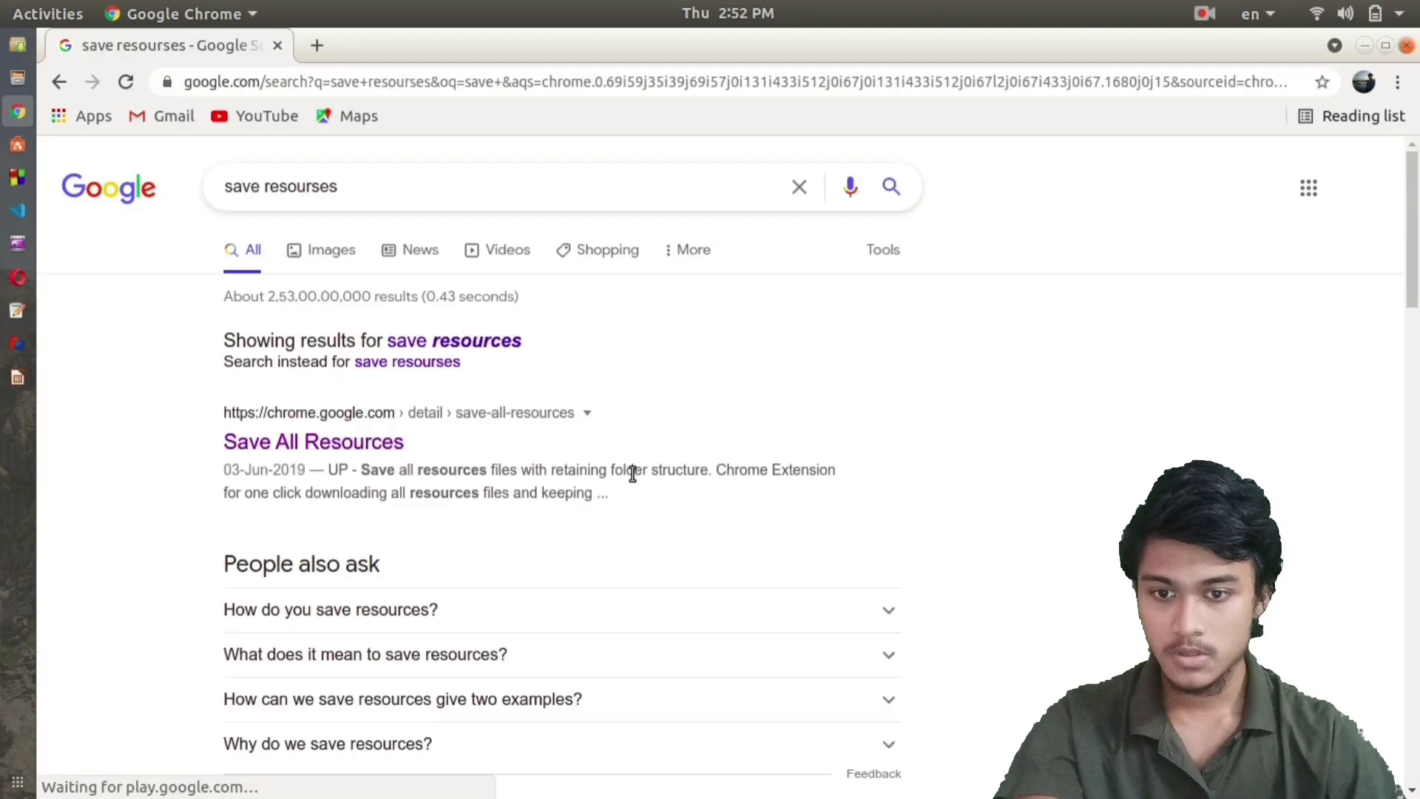
{"action": "left_click", "coordinate": [311, 445]}
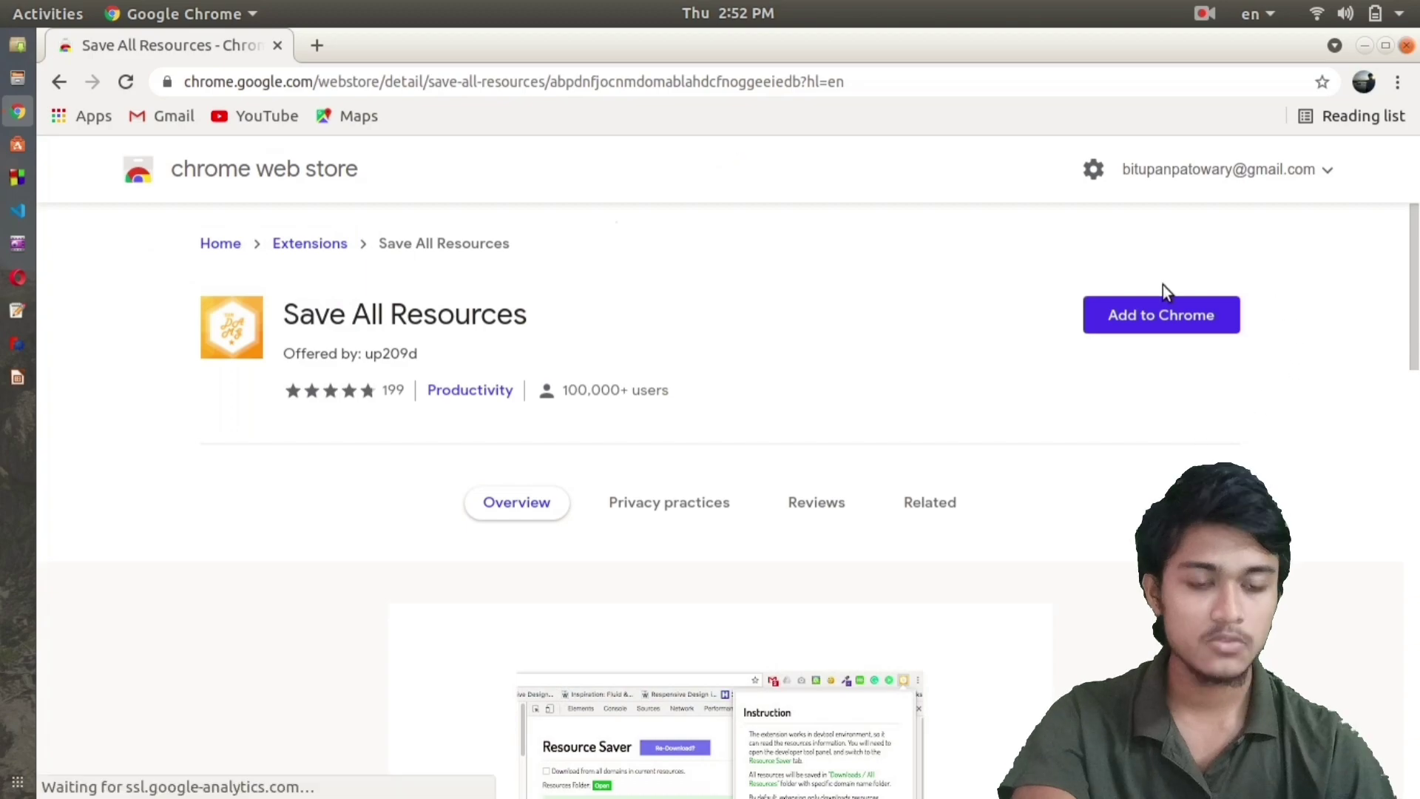
Step: Add the Save All Resources extension to Chrome and dismiss the added notice
{"action": "left_click", "coordinate": [1165, 331]}
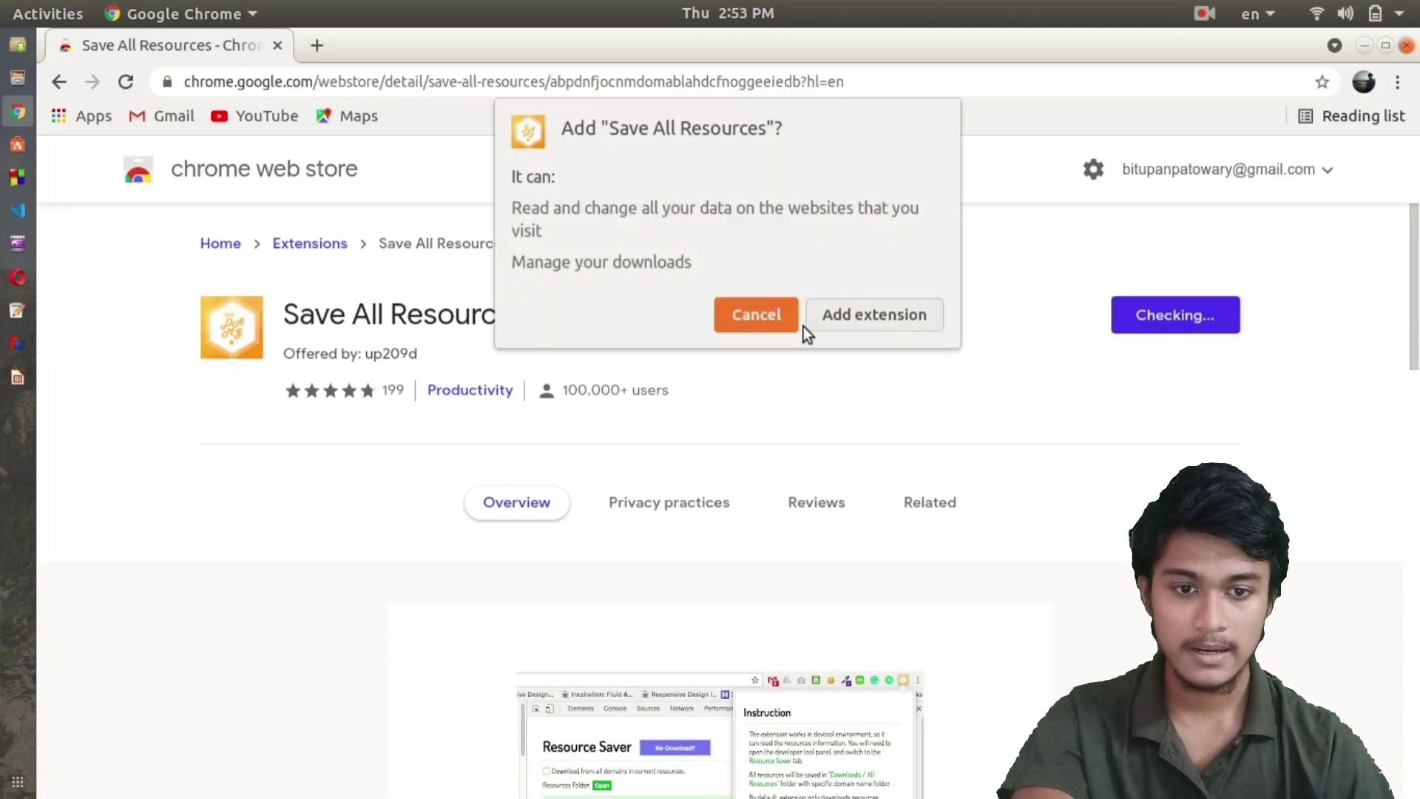
{"action": "left_click", "coordinate": [864, 332]}
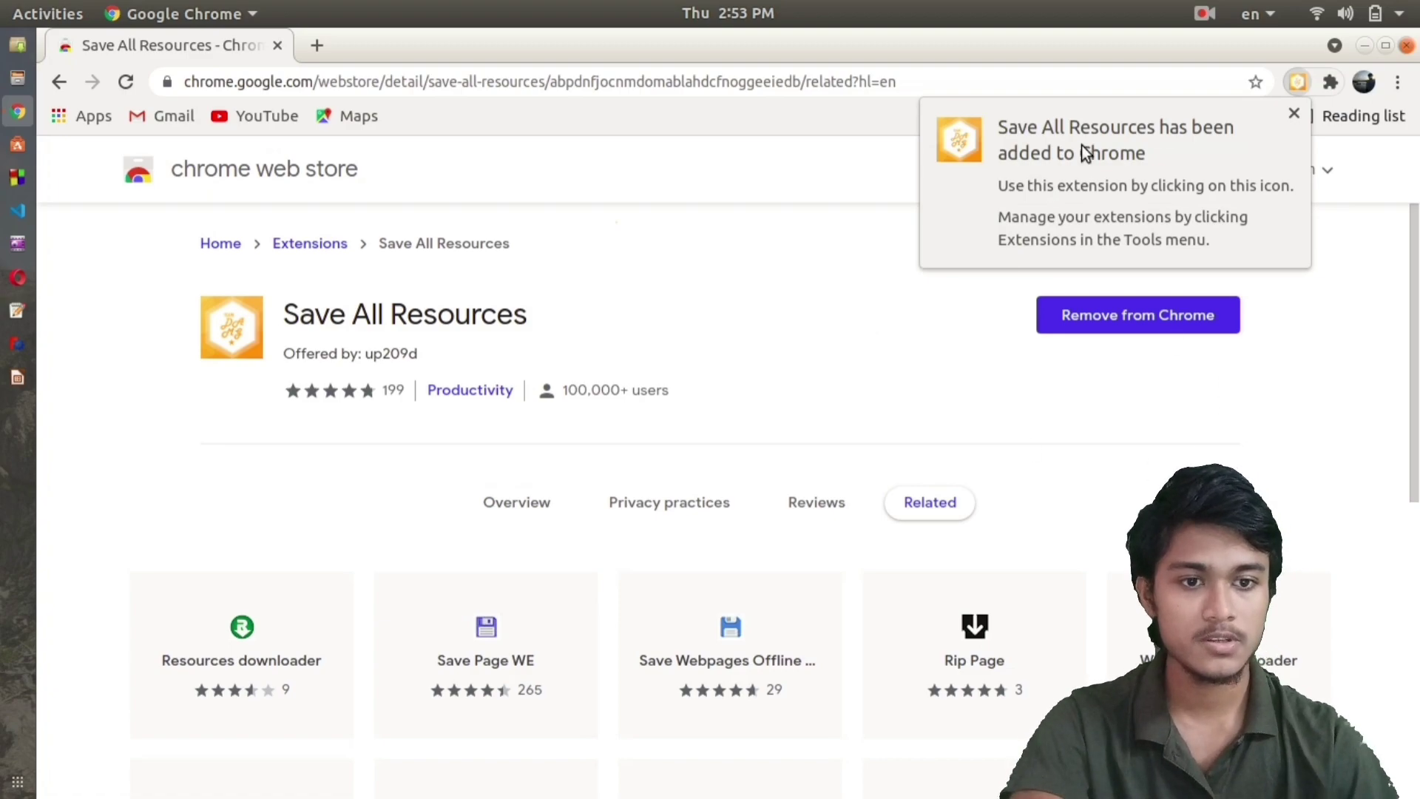
{"action": "left_click", "coordinate": [1294, 117]}
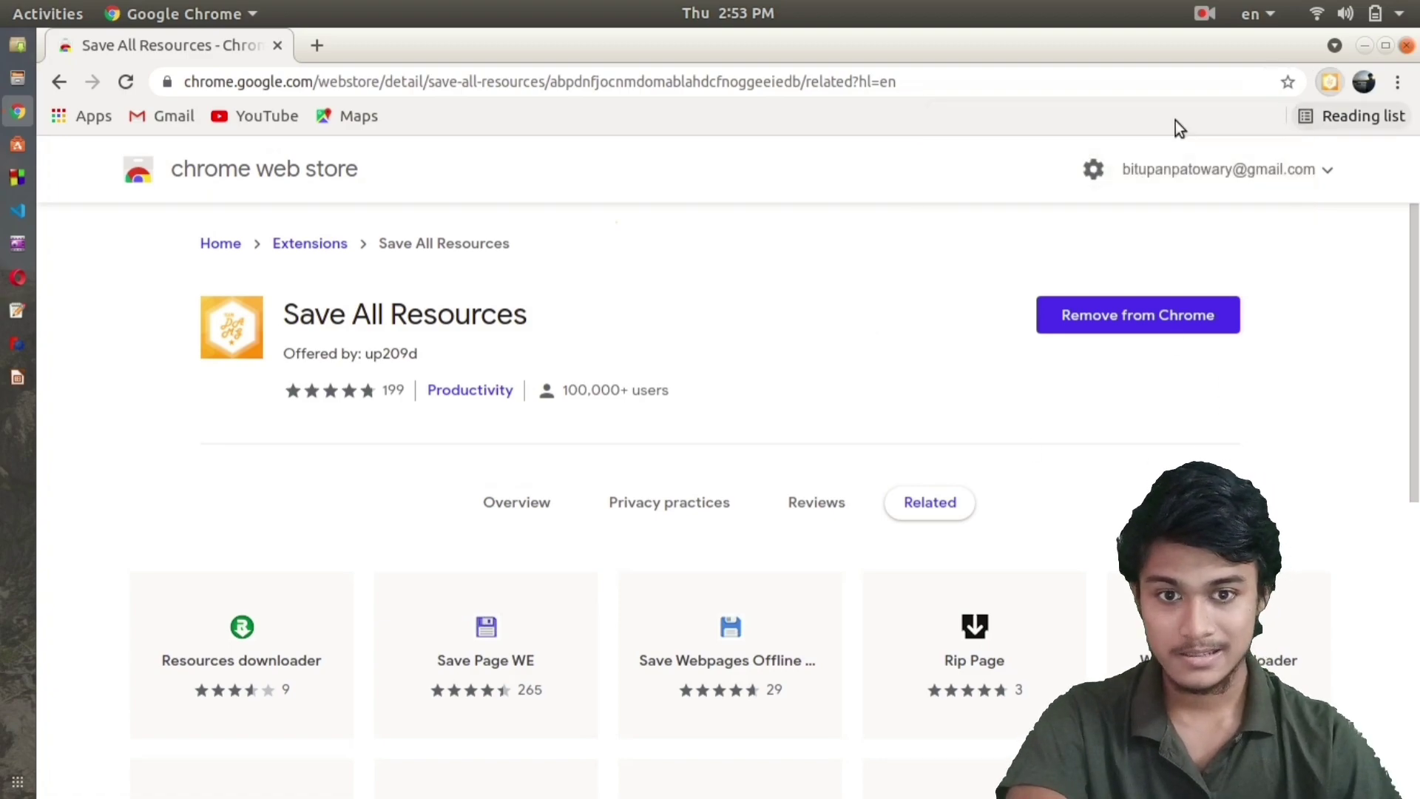
Step: In a new tab, search Google for 'nta' and open the National Testing Agency site (nta.ac.in)
{"action": "left_click", "coordinate": [314, 59]}
{"action": "left_click", "coordinate": [725, 460]}
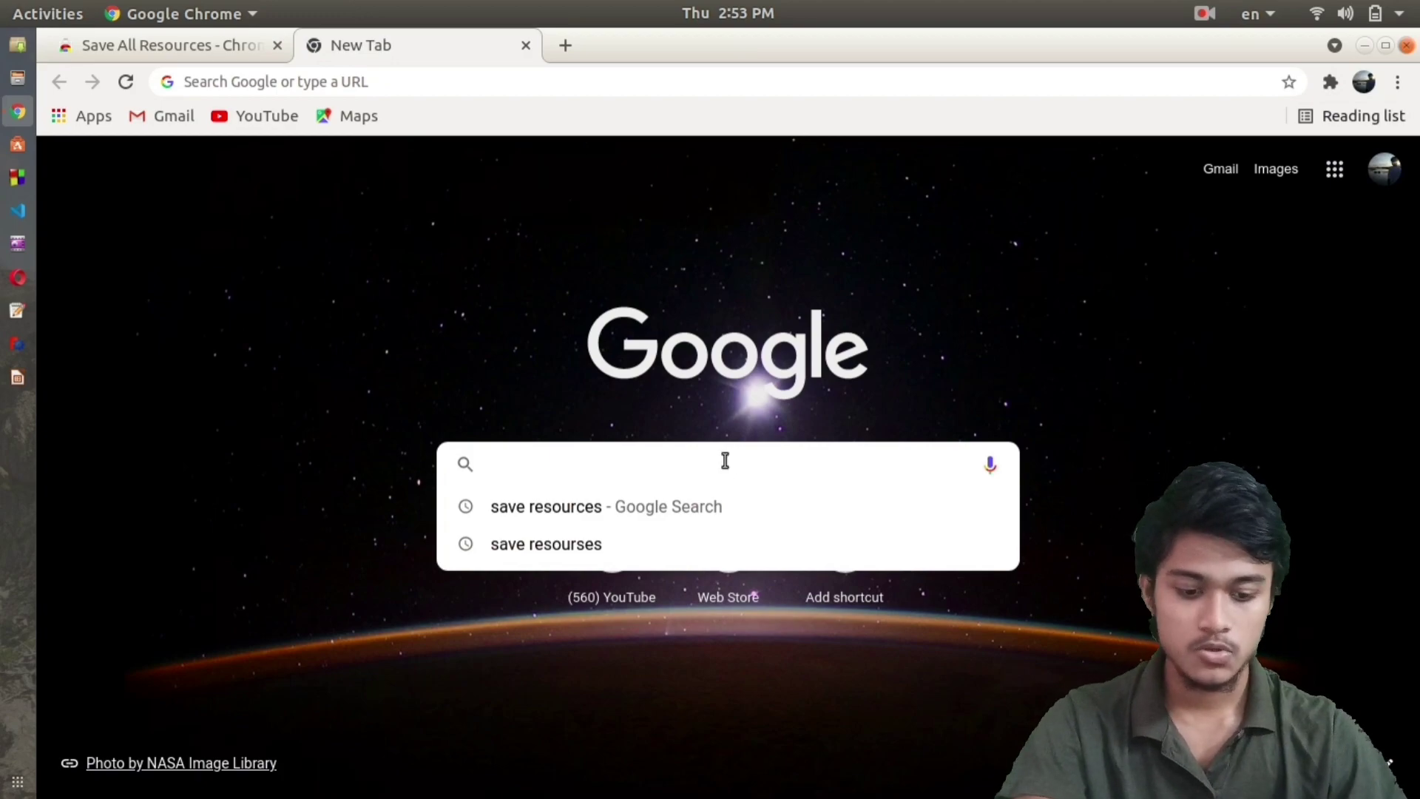
{"action": "type", "text": "n"}
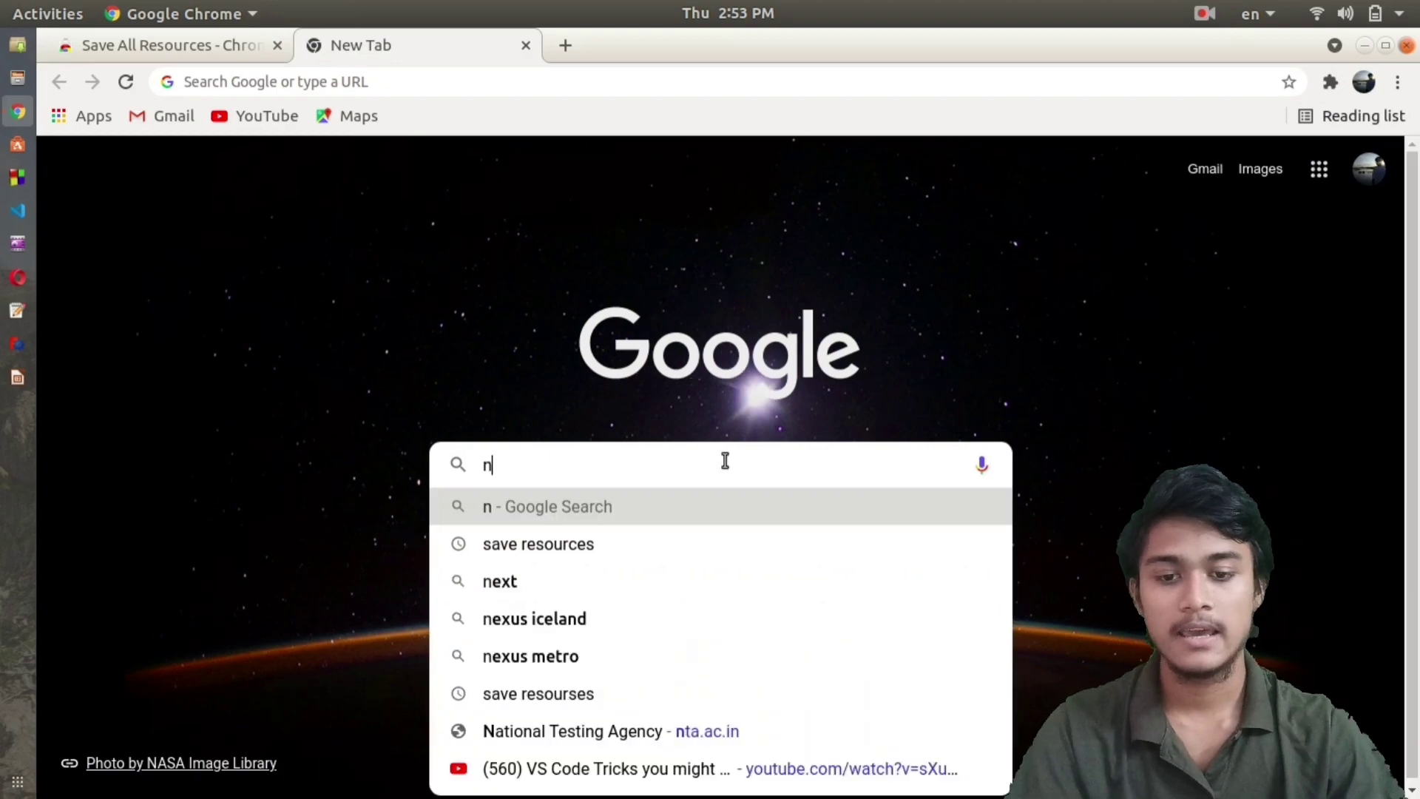
{"action": "type", "text": "ta"}
{"action": "key", "text": "Return"}
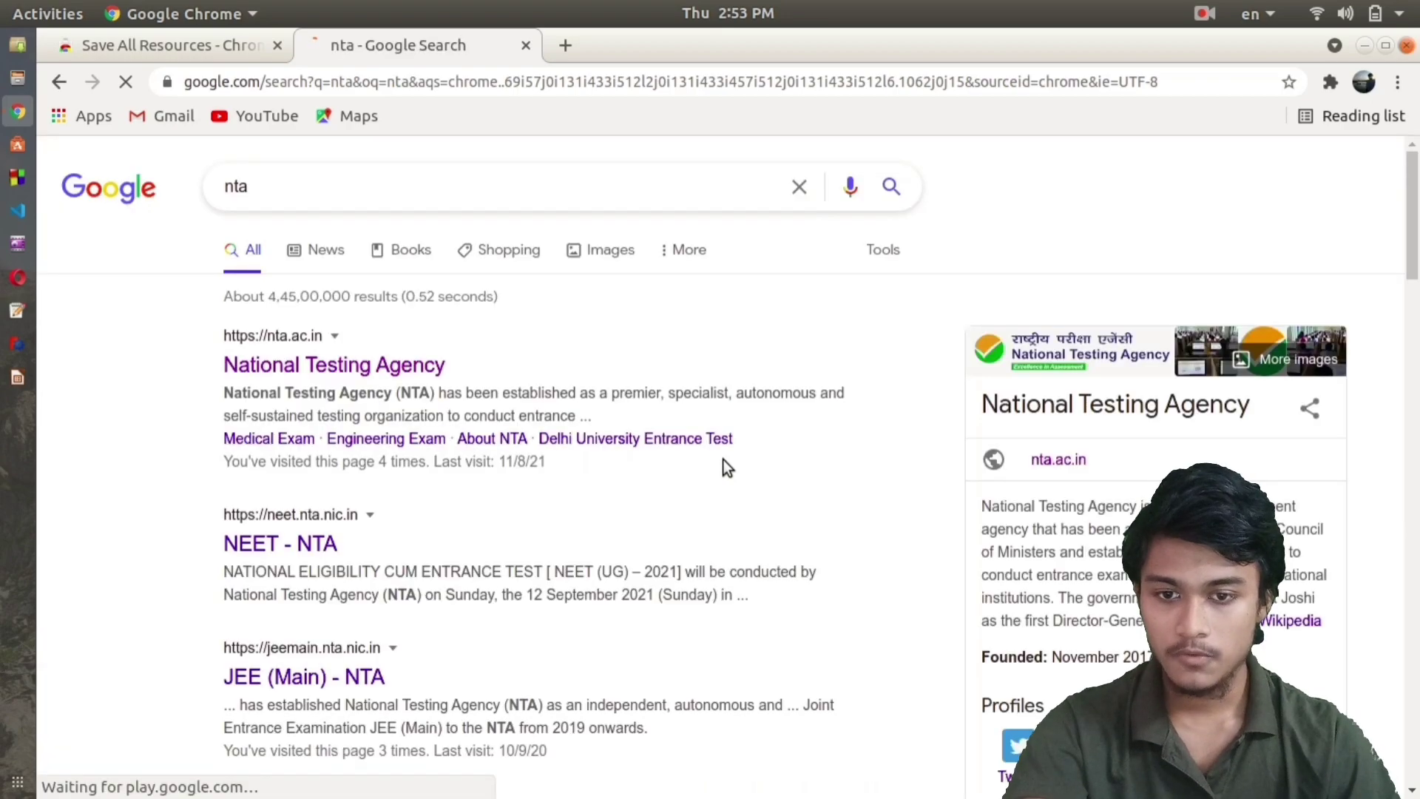
{"action": "left_click", "coordinate": [376, 383]}
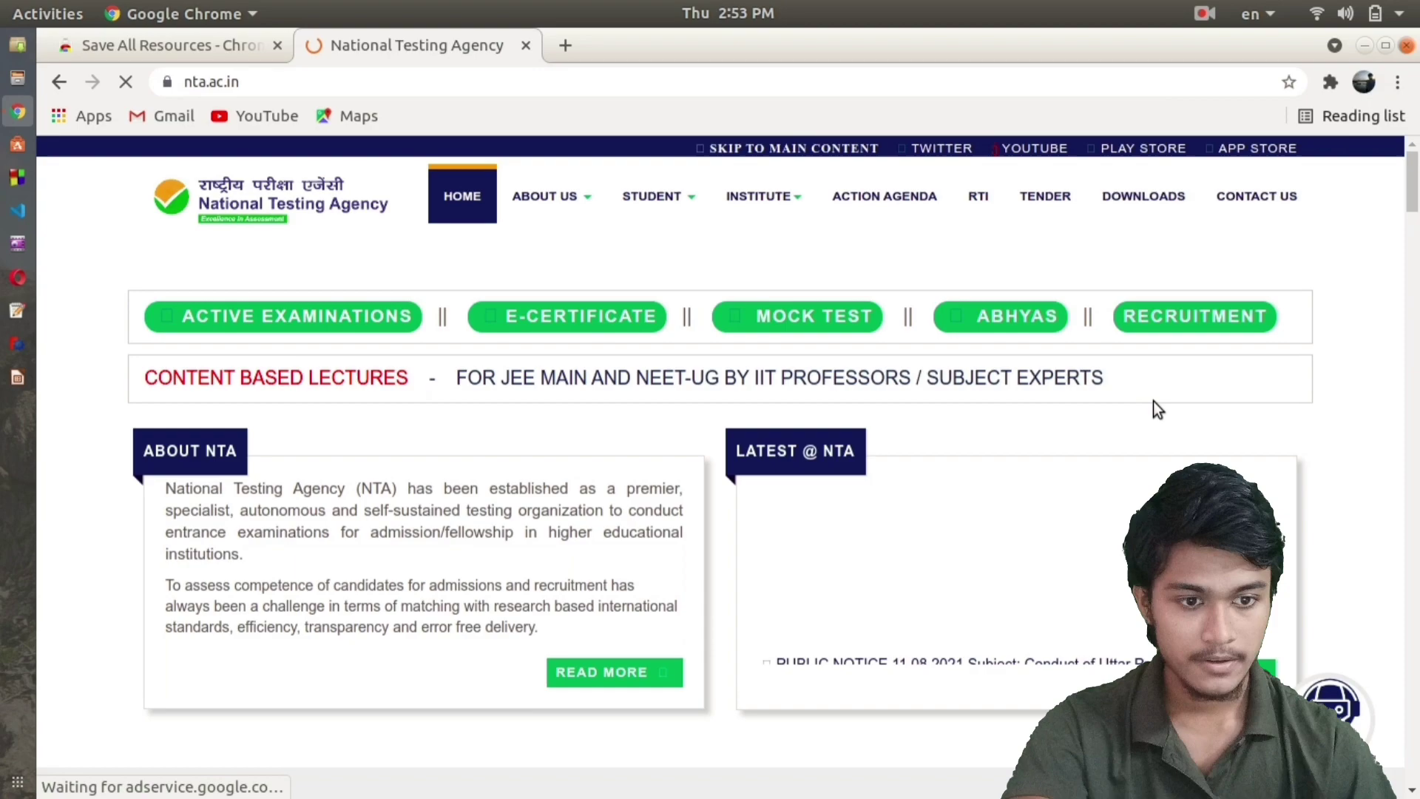
{"action": "right_click", "coordinate": [1160, 442]}
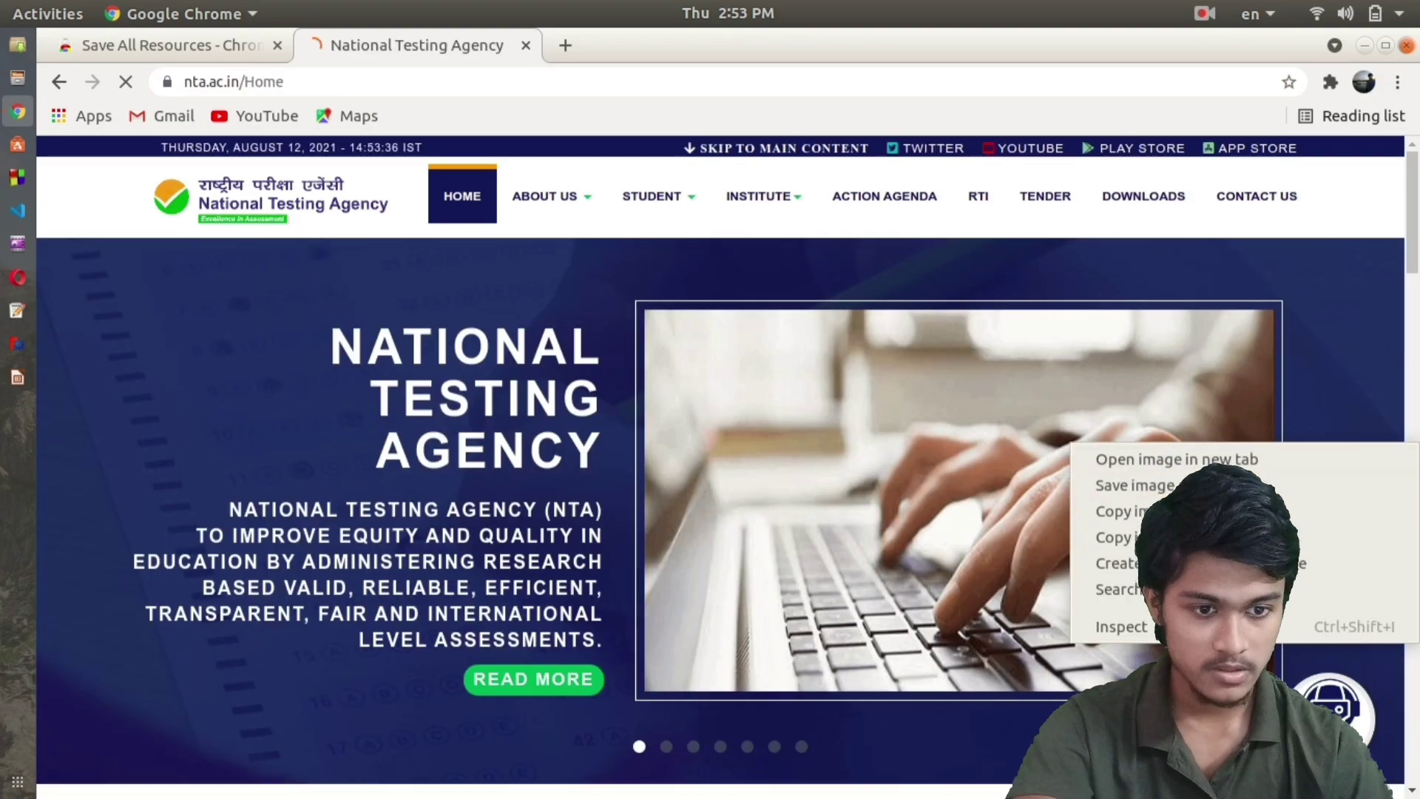
Step: Inspect the NTA banner, widen the DevTools pane, and switch to the ResourcesSaver panel
{"action": "left_click", "coordinate": [1155, 642]}
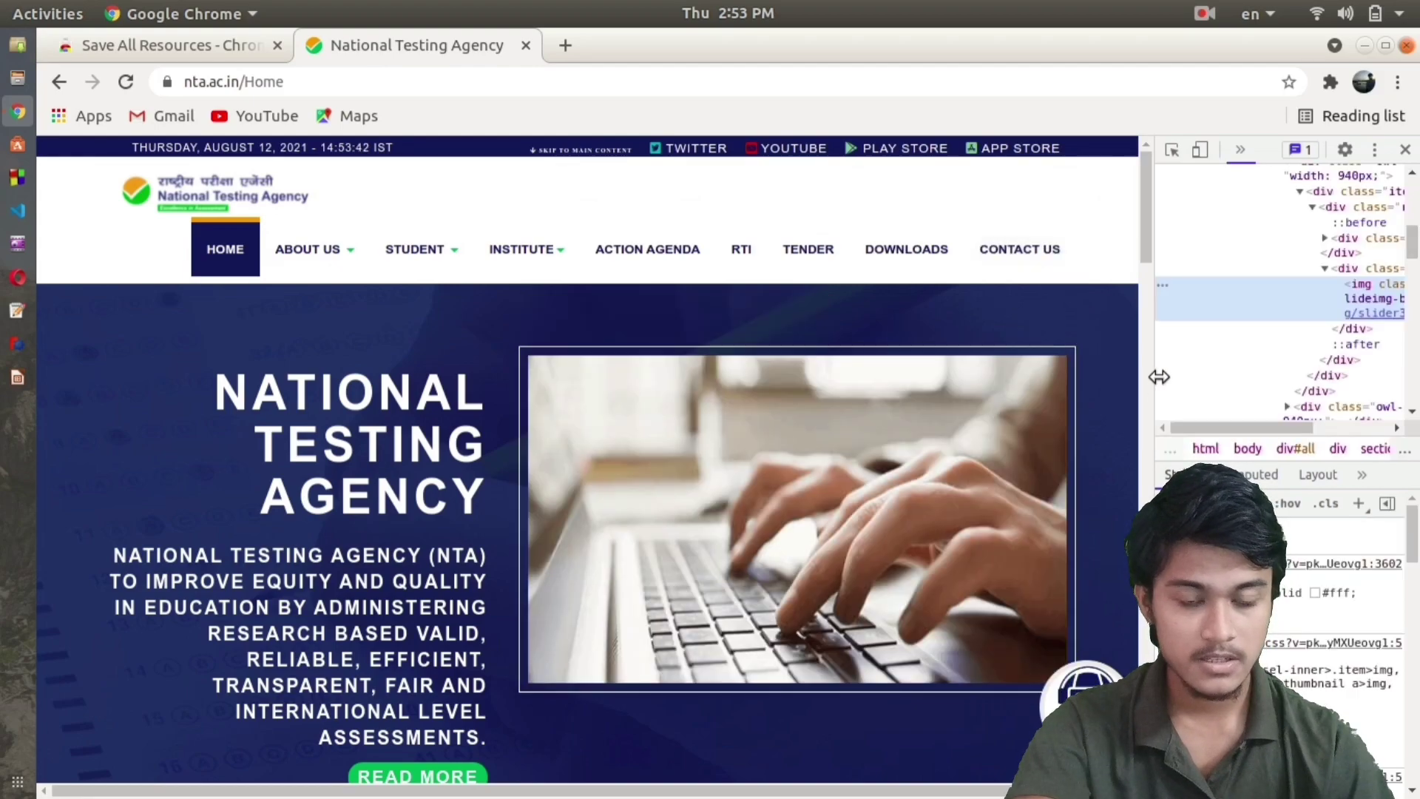
{"action": "left_click_drag", "start_coordinate": [1159, 378], "coordinate": [856, 369]}
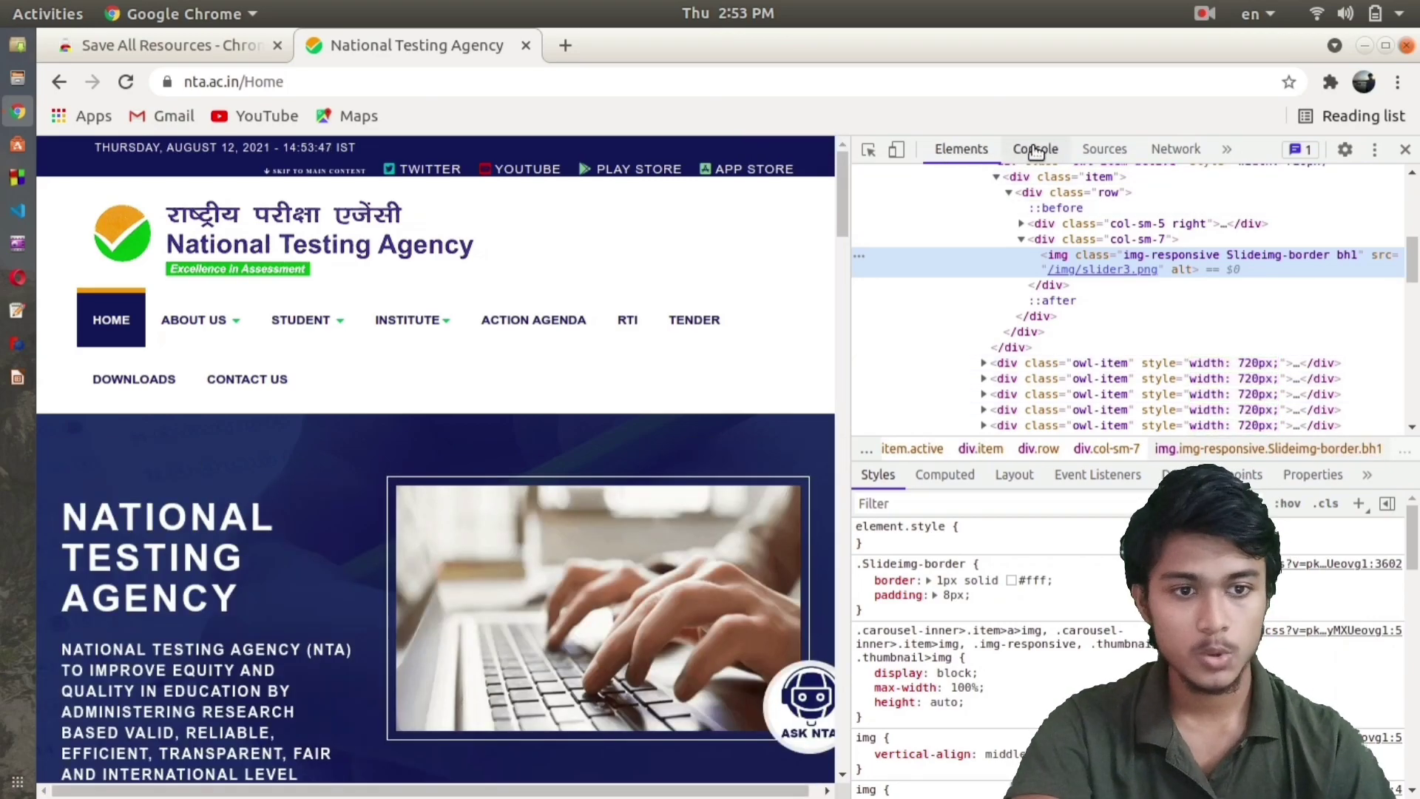
{"action": "left_click", "coordinate": [1227, 152]}
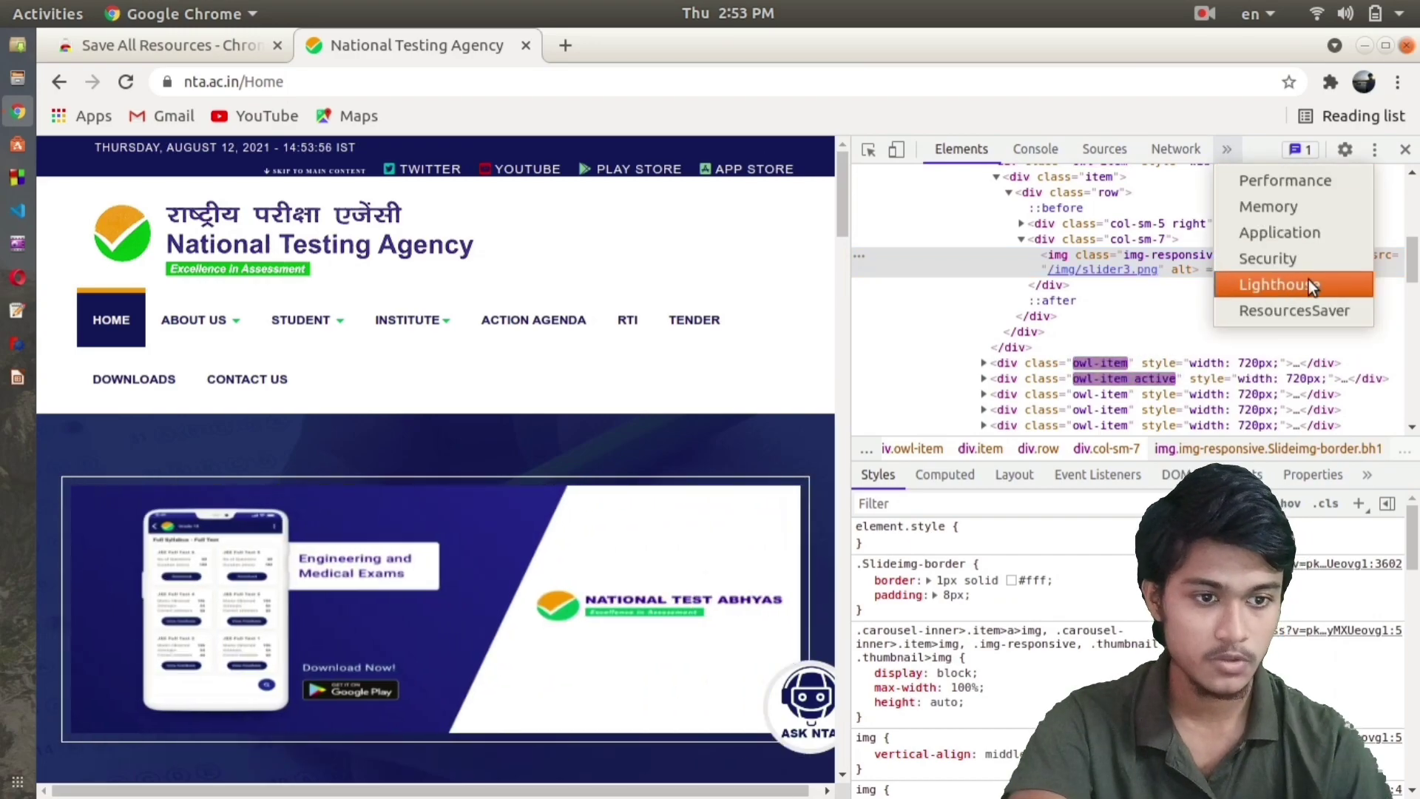
{"action": "left_click", "coordinate": [1321, 310]}
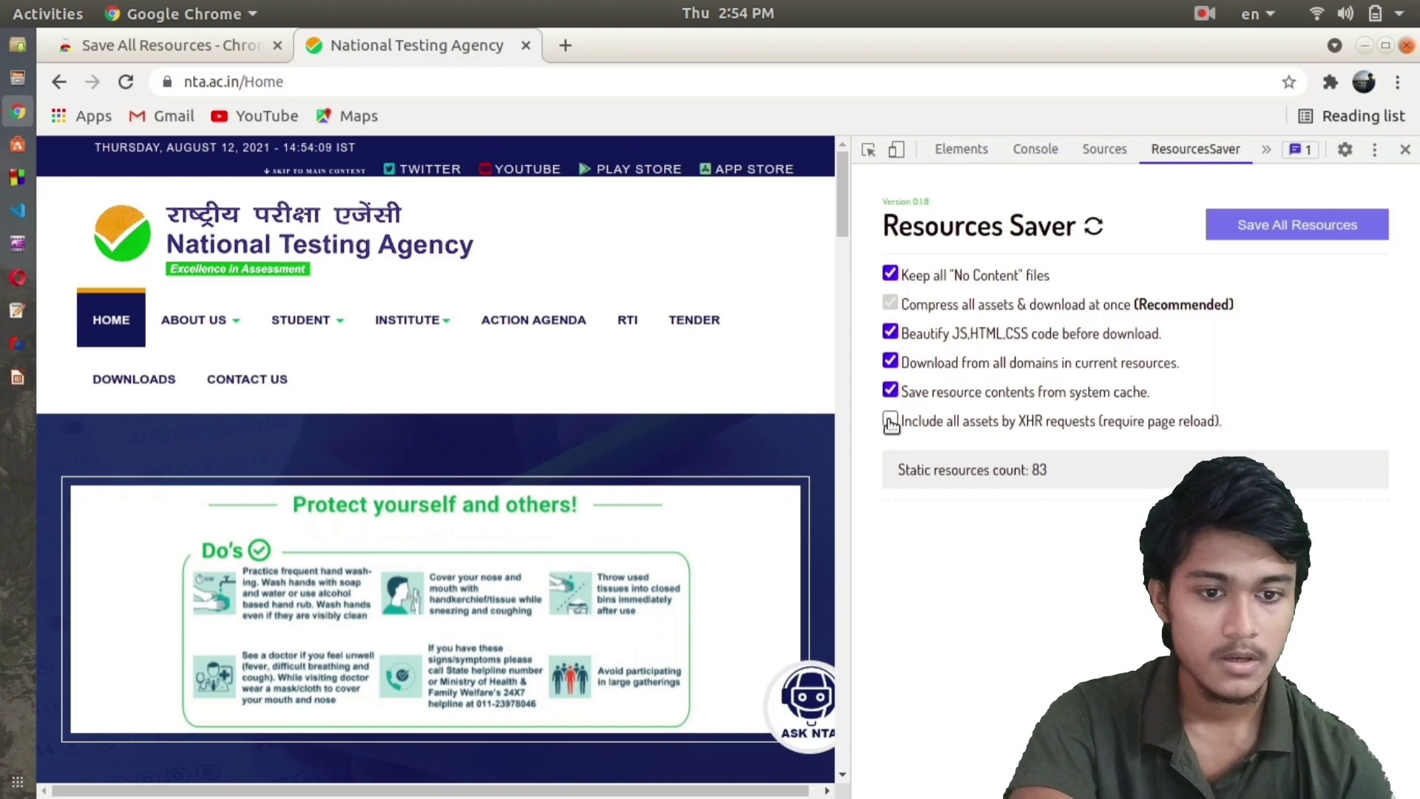
Step: Include XHR-loaded assets, save all resources as nta.ac.in.zip, and open the downloaded archive
{"action": "left_click", "coordinate": [891, 421]}
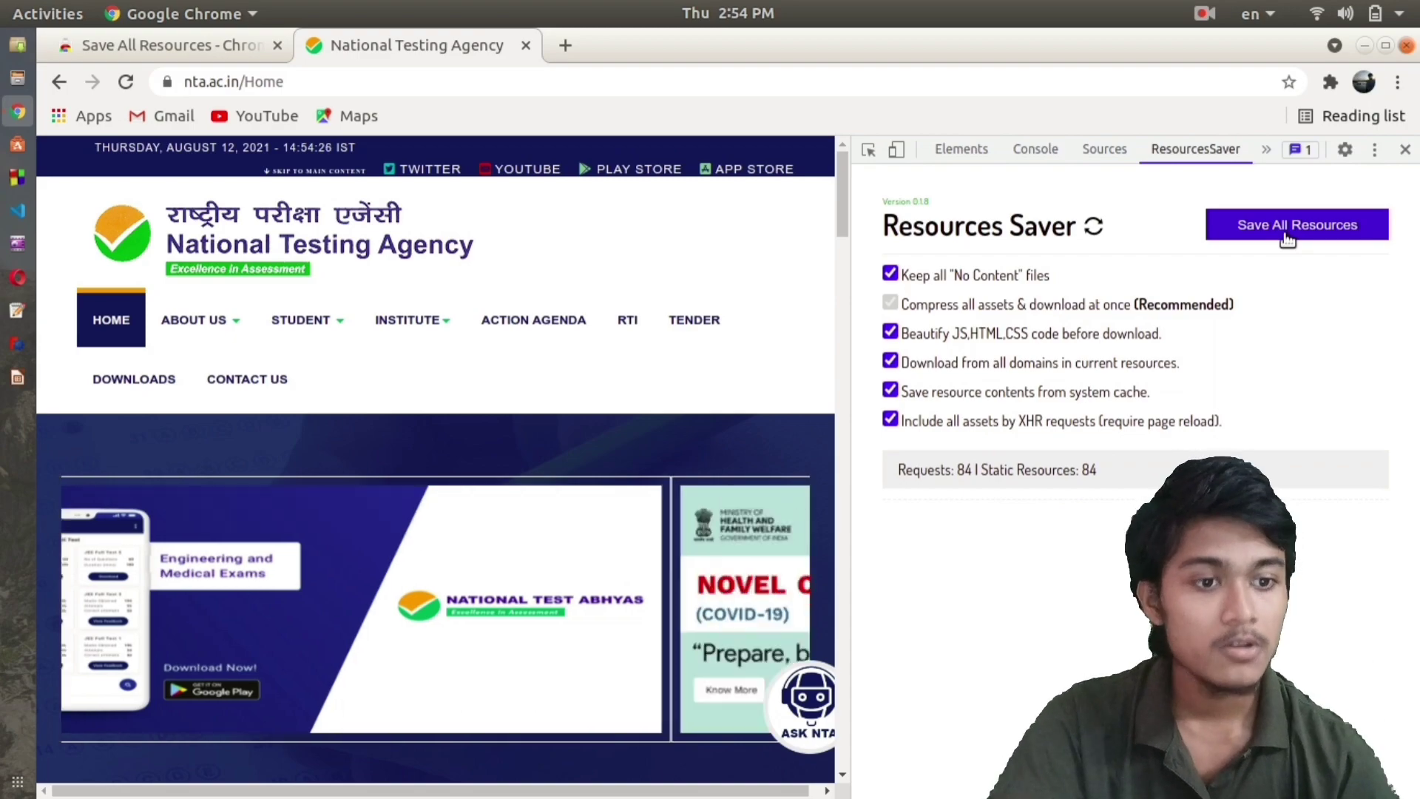
{"action": "left_click", "coordinate": [1287, 237]}
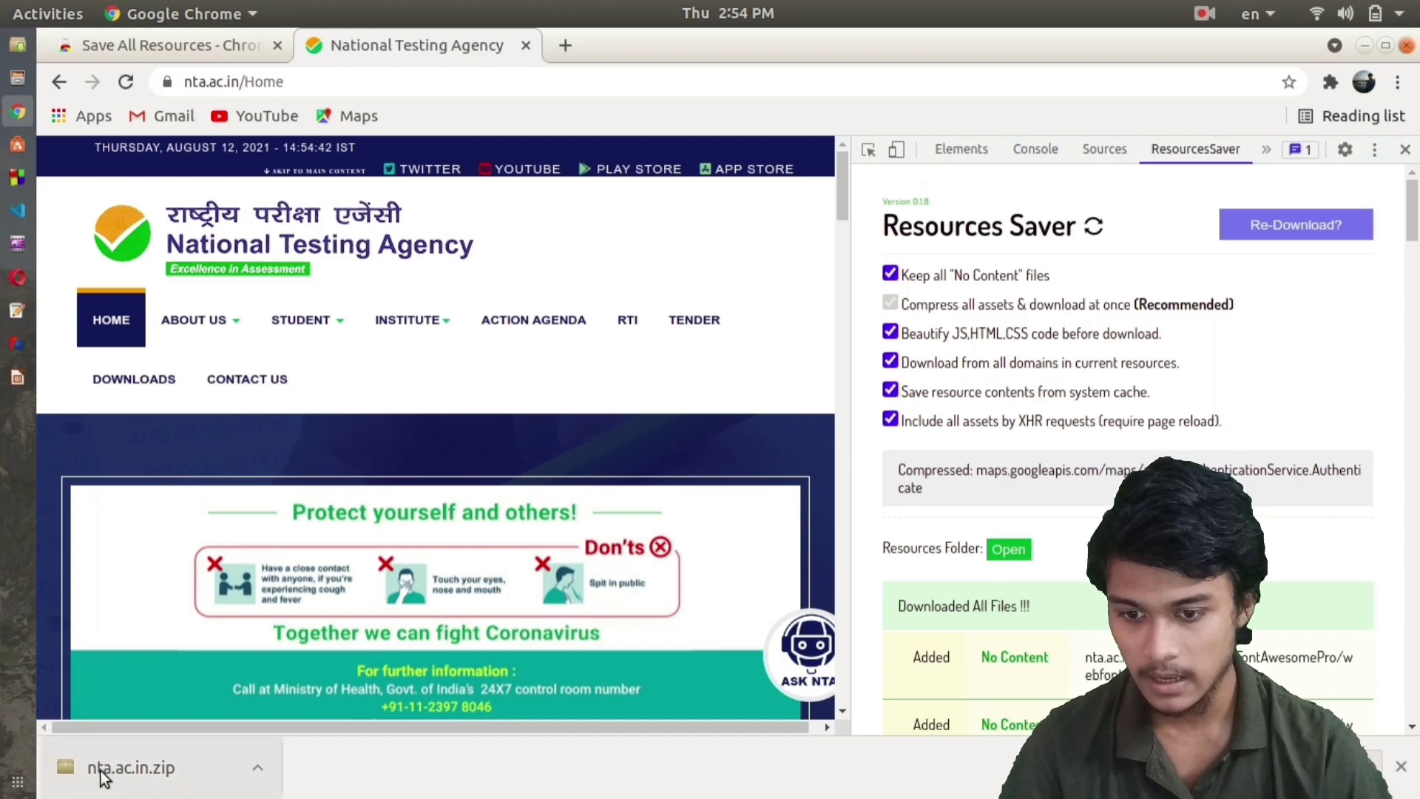
{"action": "left_click", "coordinate": [119, 770]}
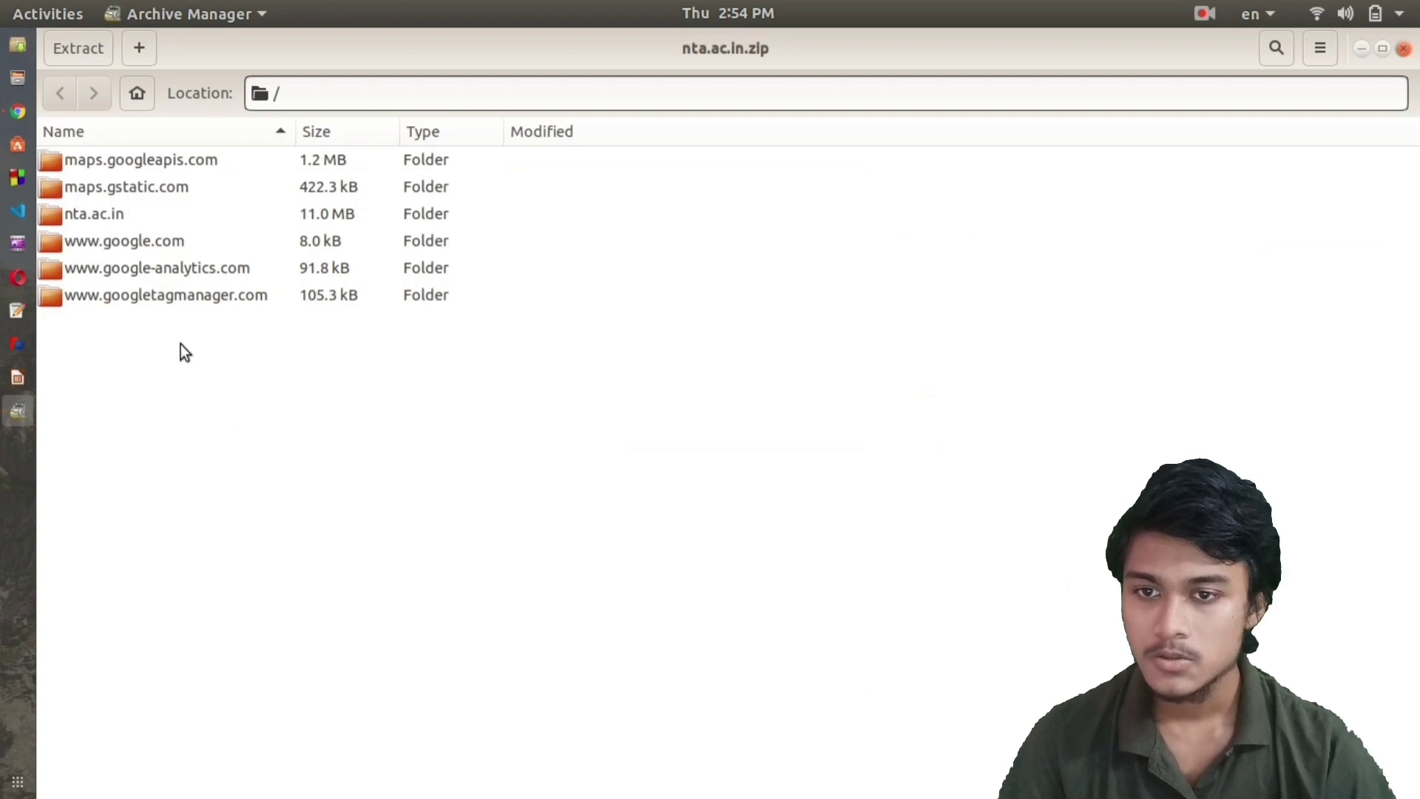
Step: Extract all files from nta.ac.in.zip to the Desktop and dismiss the success message
{"action": "left_click", "coordinate": [86, 46]}
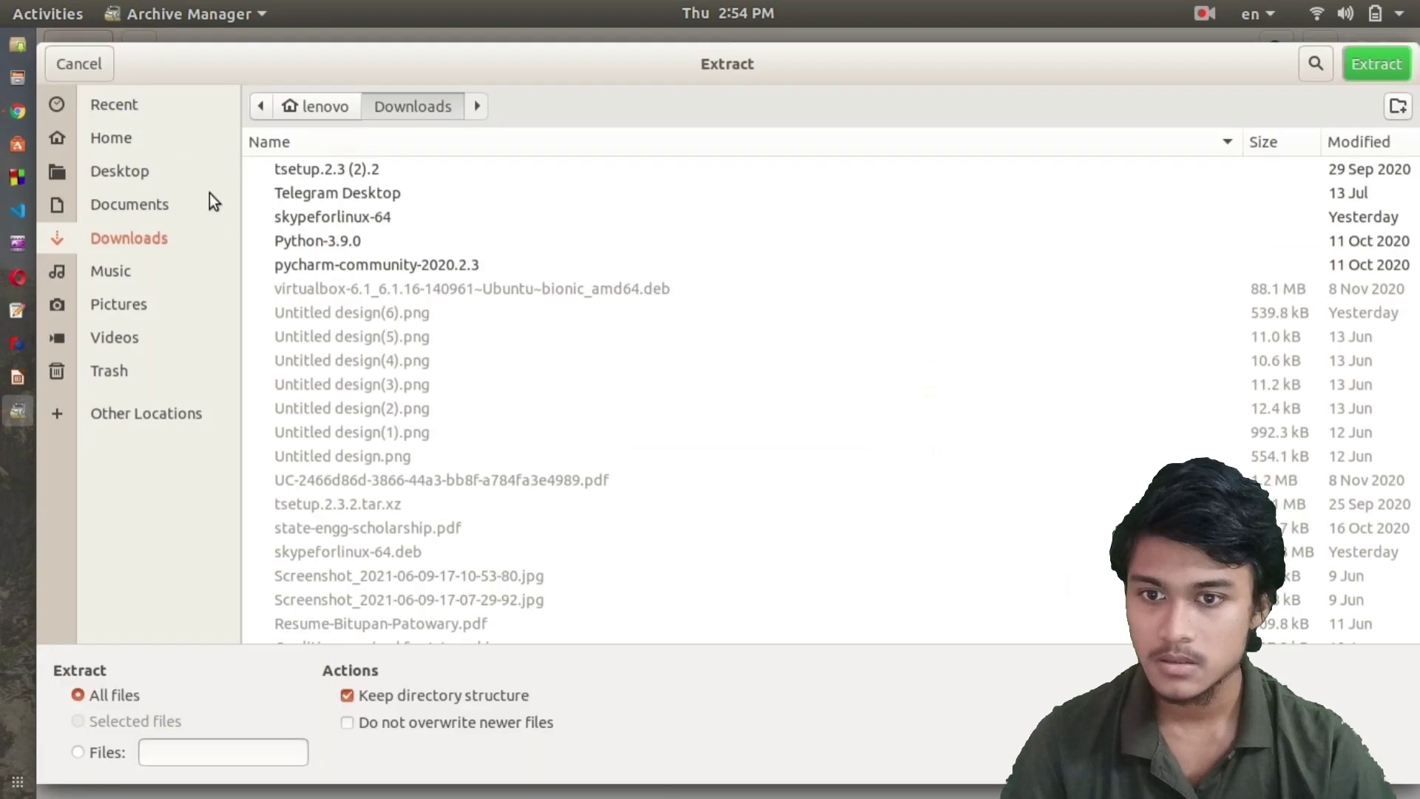
{"action": "left_click", "coordinate": [144, 180]}
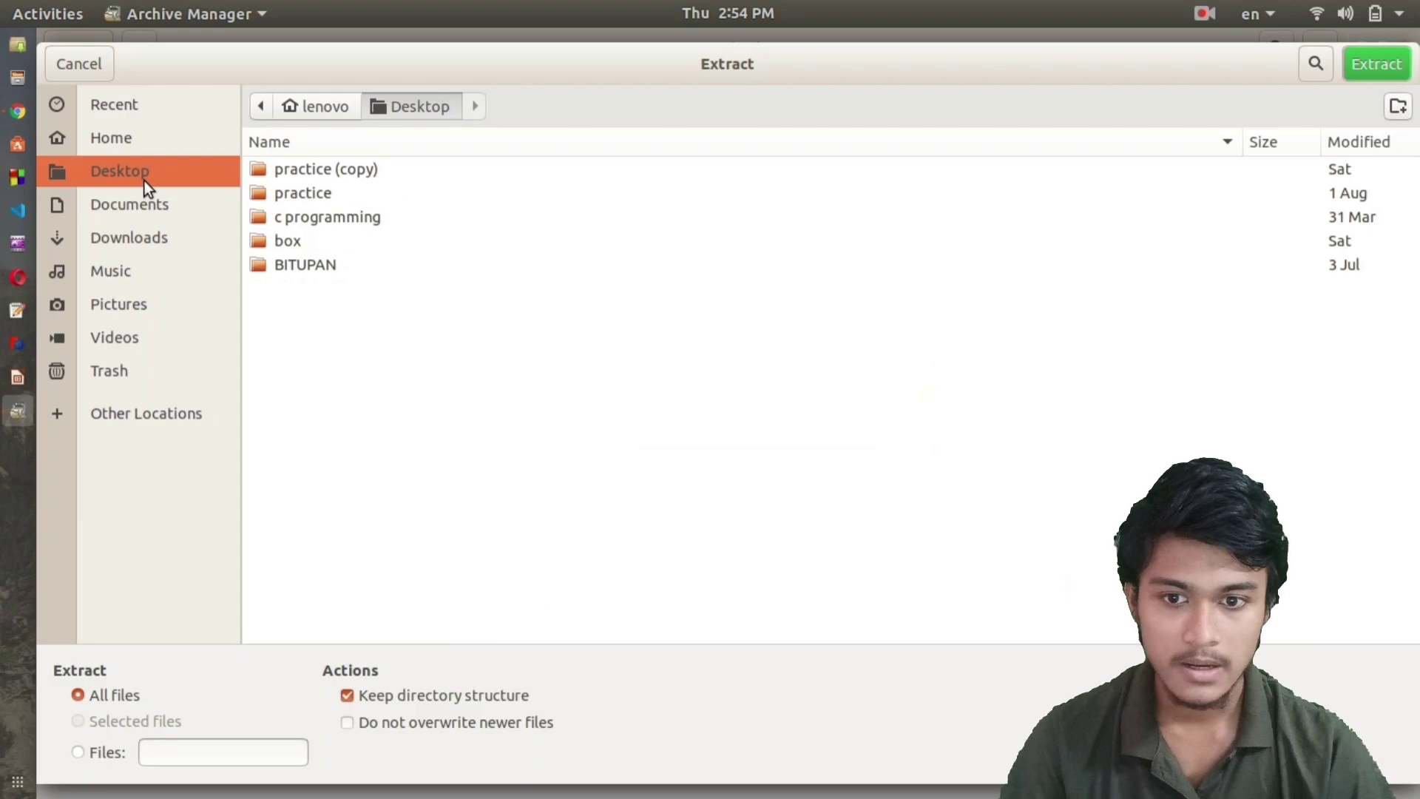
{"action": "left_click", "coordinate": [1389, 68]}
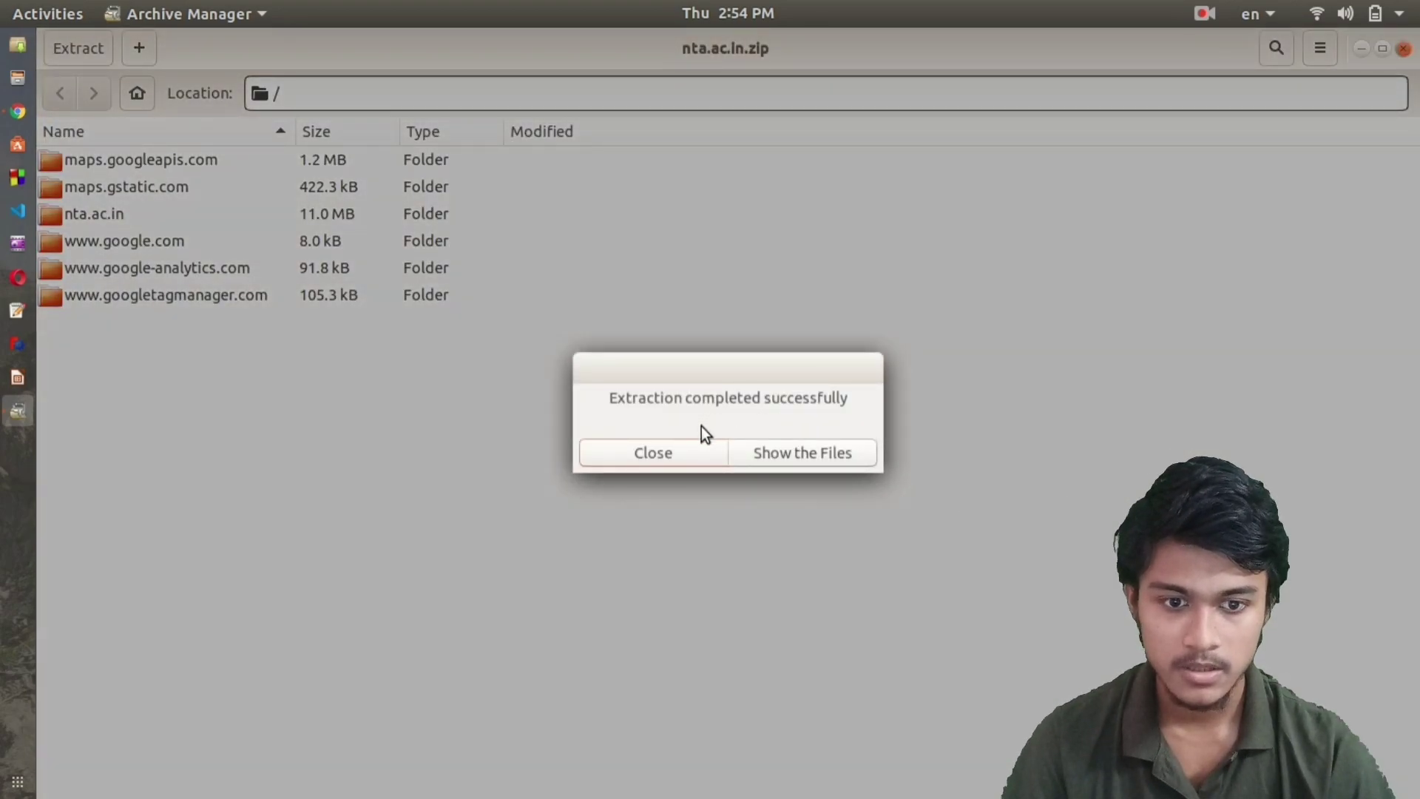
{"action": "left_click", "coordinate": [694, 451]}
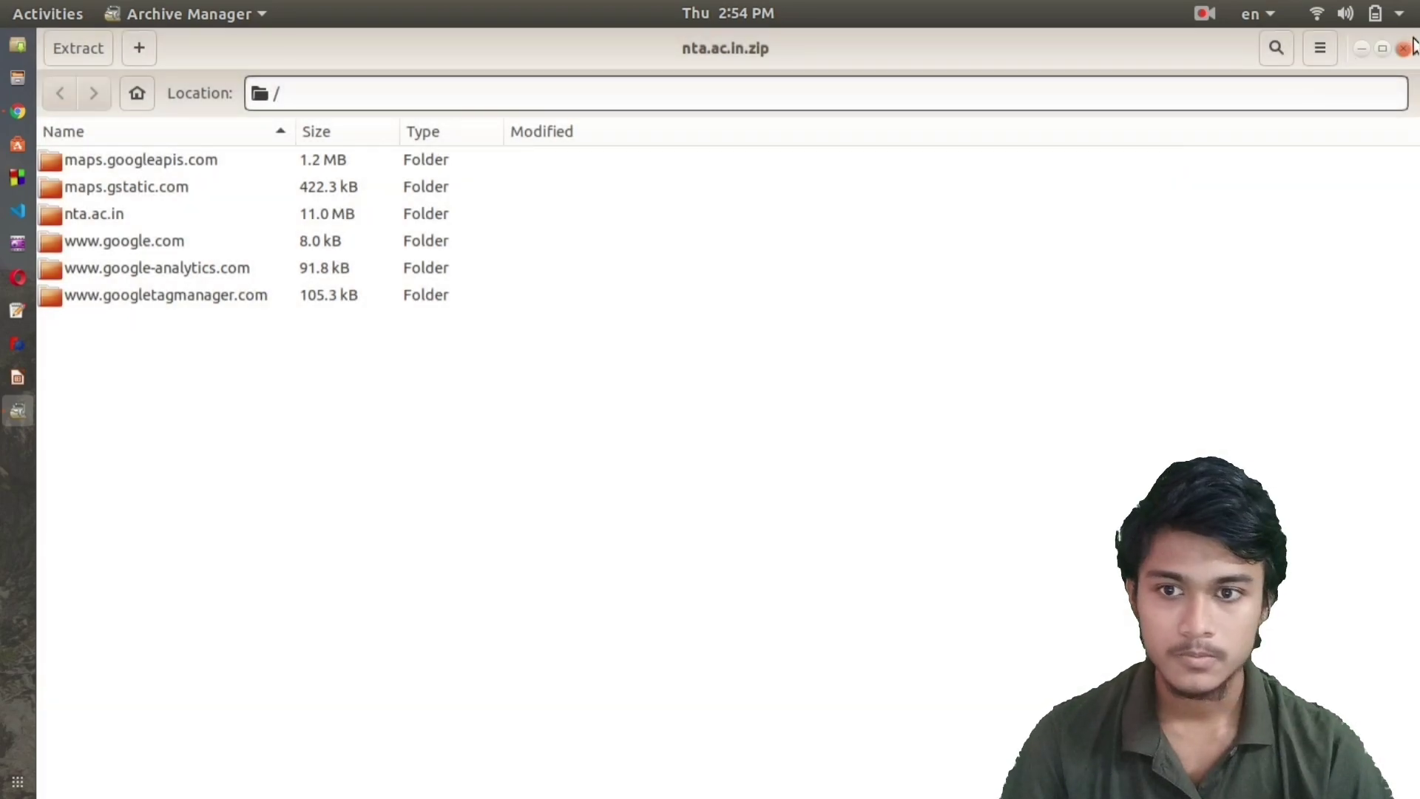
{"action": "left_click", "coordinate": [1403, 48]}
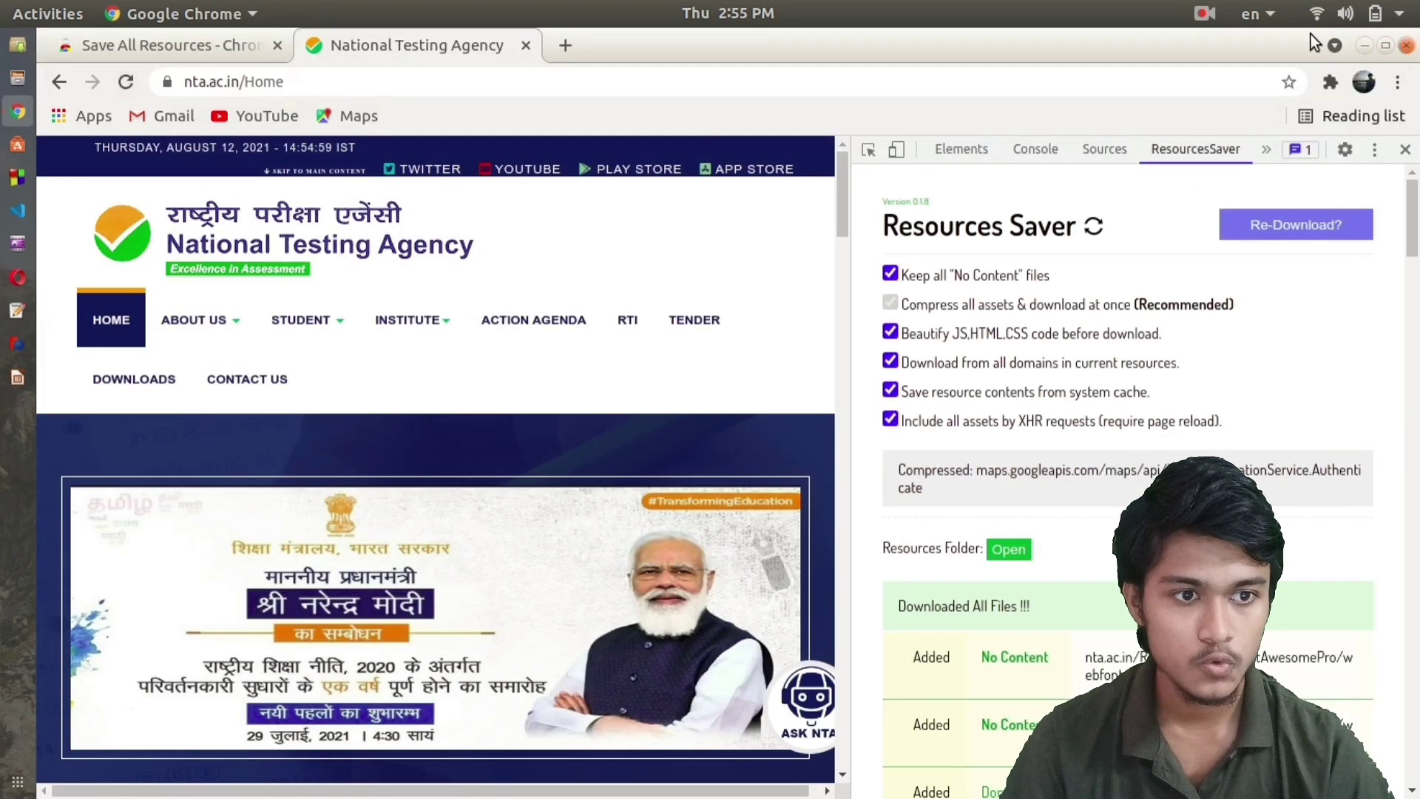
{"action": "left_click", "coordinate": [1365, 43]}
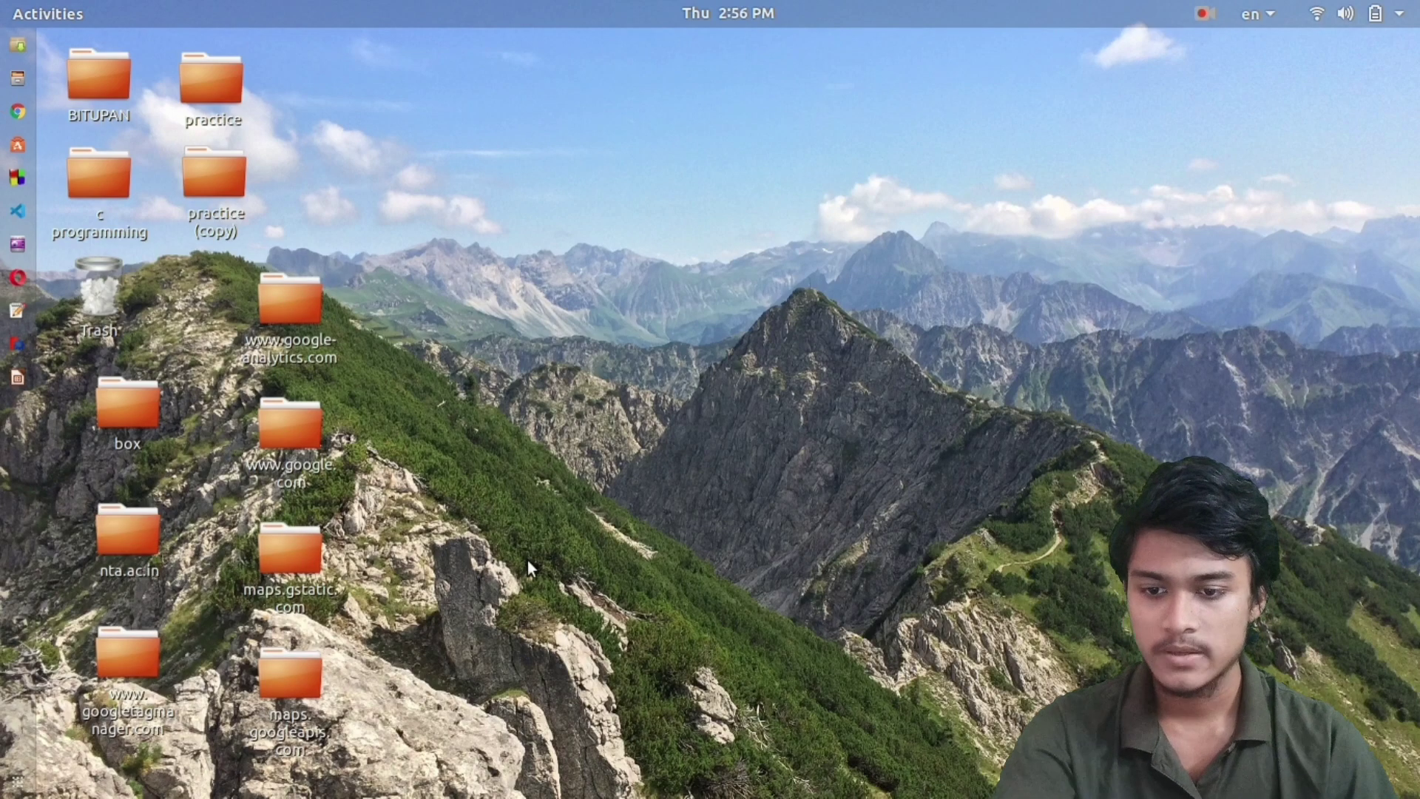
{"action": "left_click", "coordinate": [102, 544]}
{"action": "left_click_drag", "start_coordinate": [102, 544], "coordinate": [392, 308]}
{"action": "left_click_drag", "start_coordinate": [146, 649], "coordinate": [456, 405]}
{"action": "left_click", "coordinate": [616, 420]}
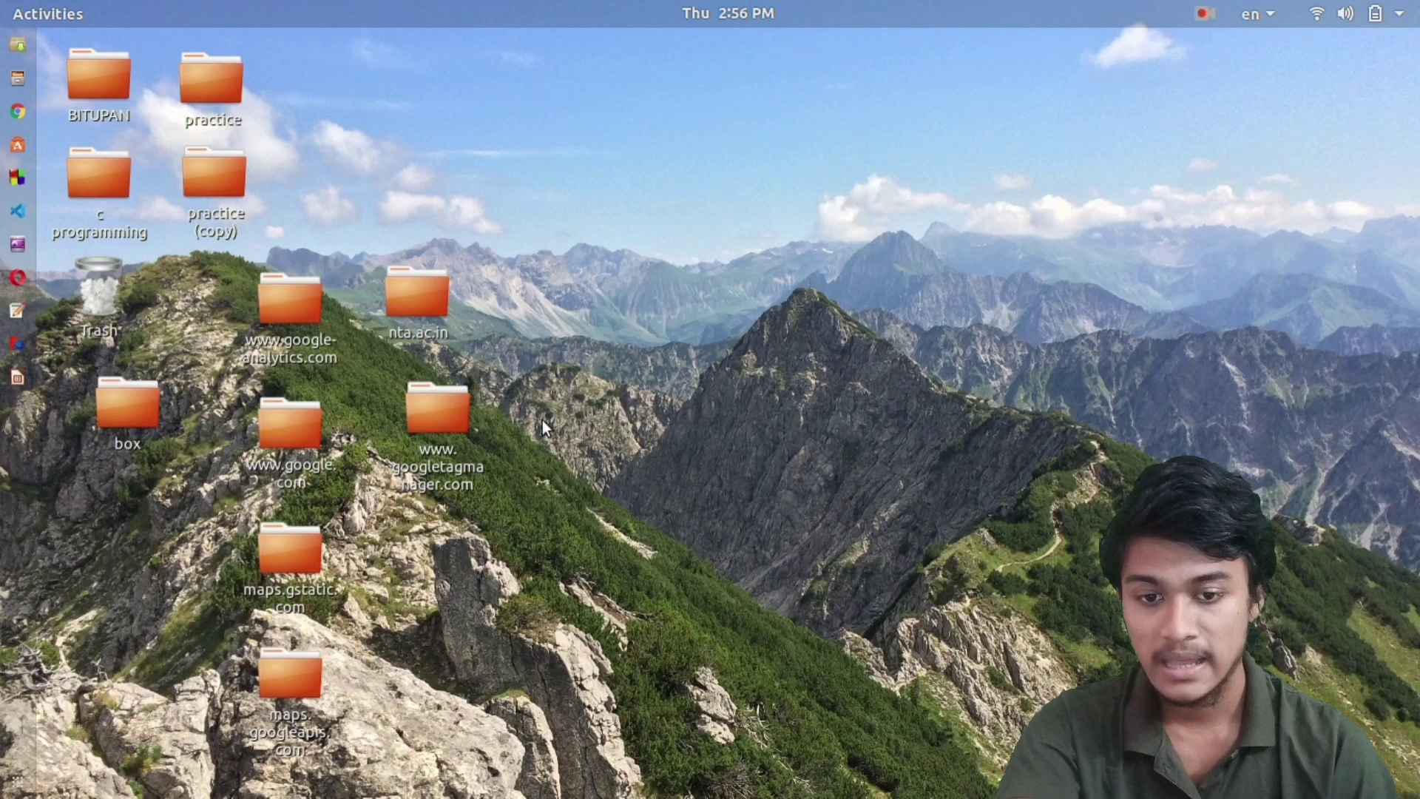
{"action": "left_click", "coordinate": [409, 290]}
Step: Open Home.html from the nta.ac.in folder in Visual Studio Code
{"action": "double_click", "coordinate": [410, 290]}
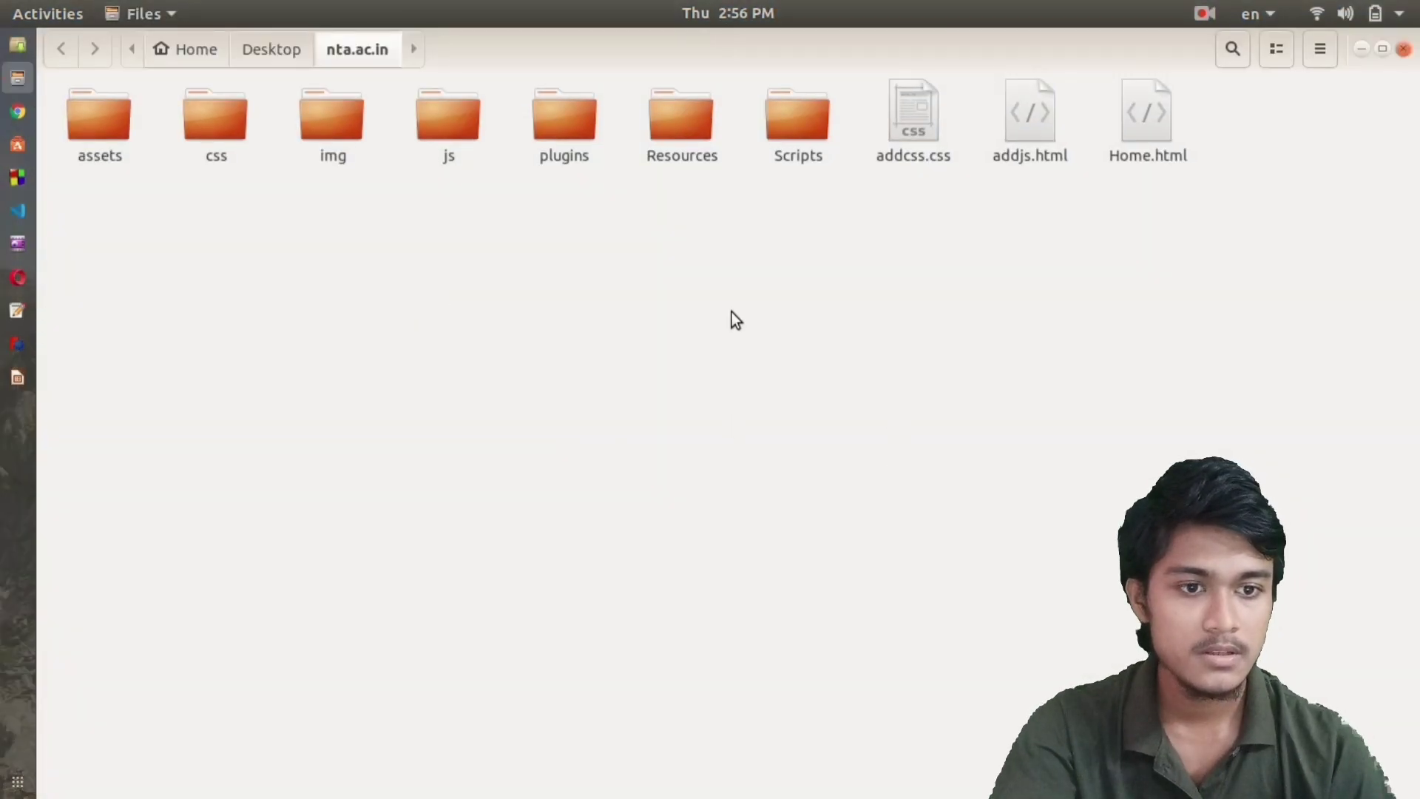
{"action": "right_click", "coordinate": [1115, 131]}
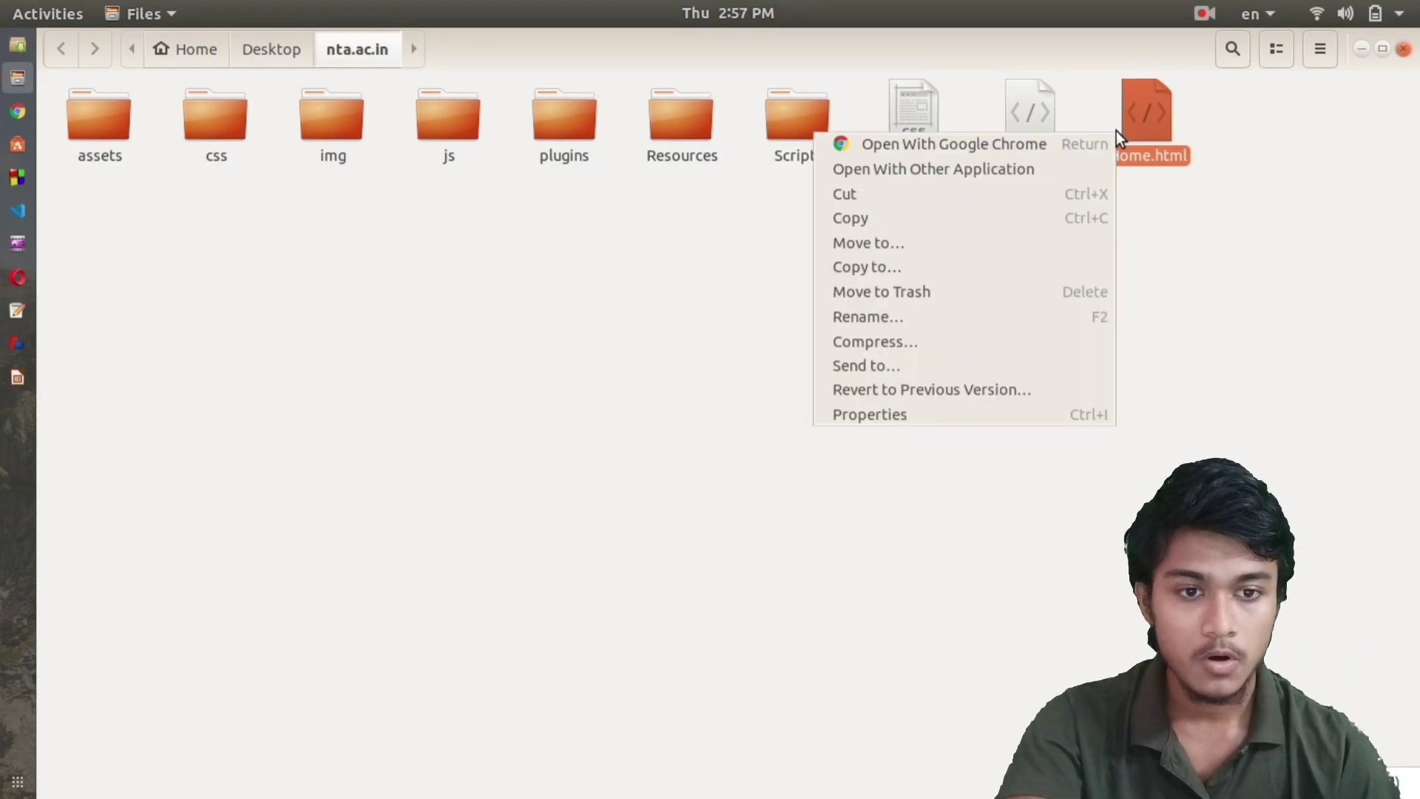
{"action": "left_click", "coordinate": [1010, 169]}
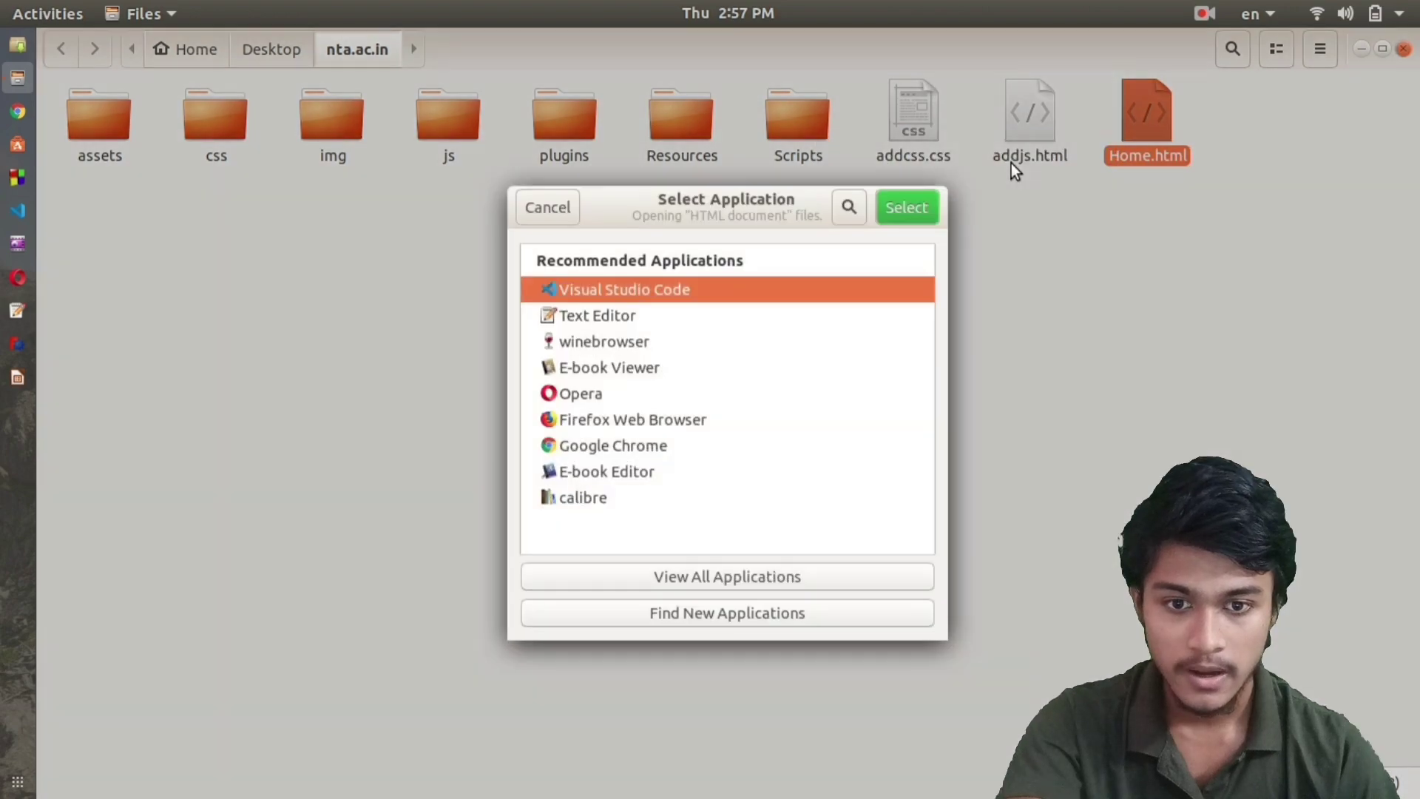
{"action": "left_click", "coordinate": [907, 208]}
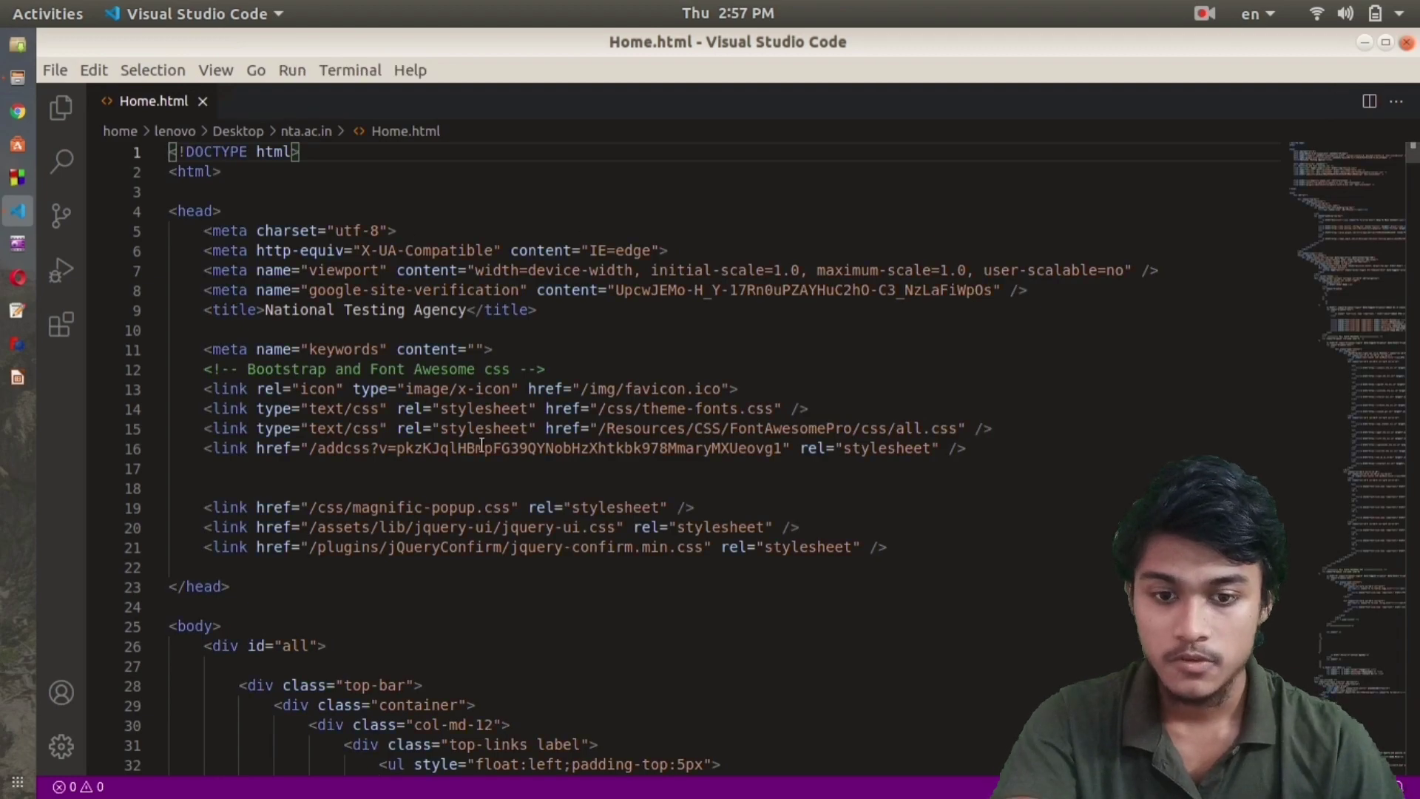
{"action": "scroll", "coordinate": [575, 623], "scroll_direction": "down", "scroll_amount": 6}
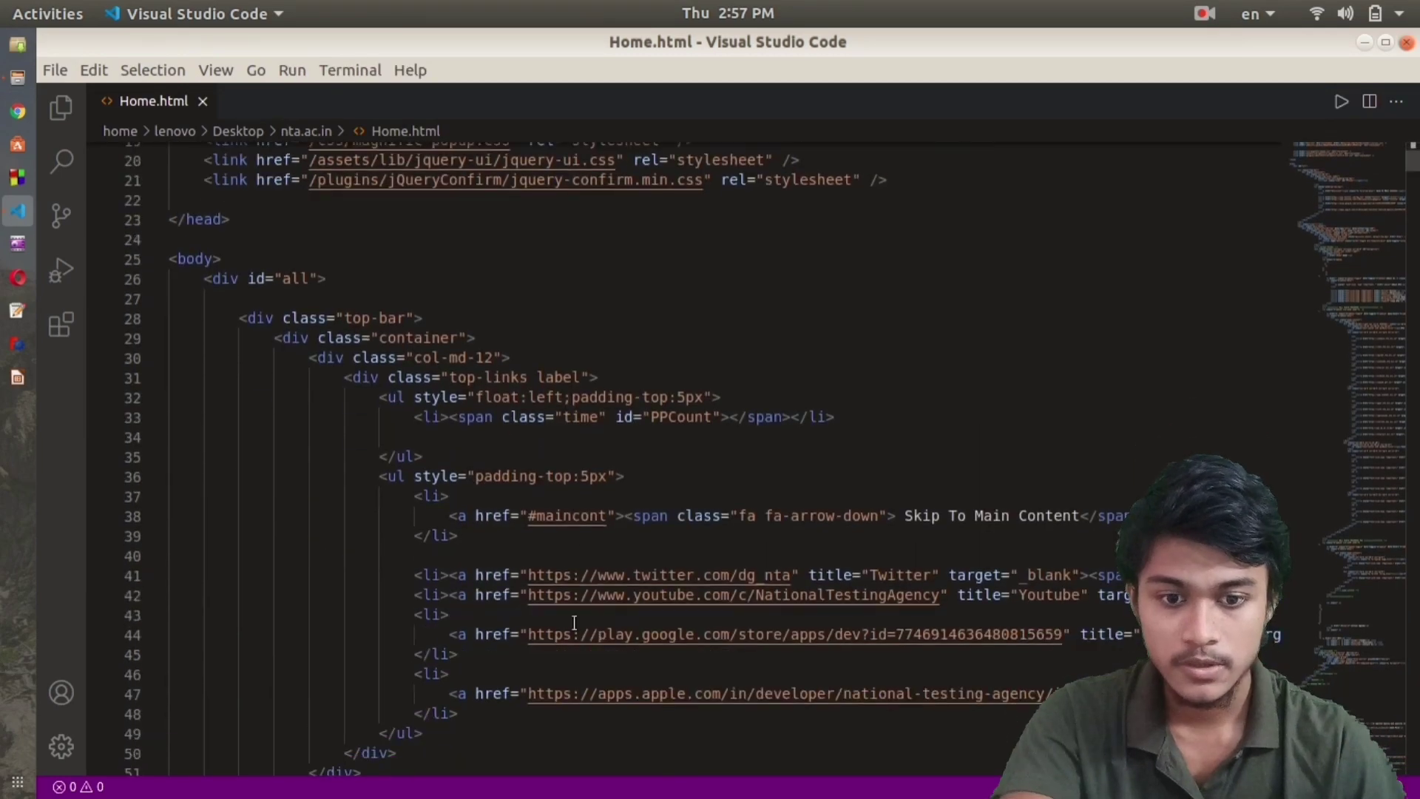
{"action": "scroll", "coordinate": [574, 623], "scroll_direction": "down", "scroll_amount": 20}
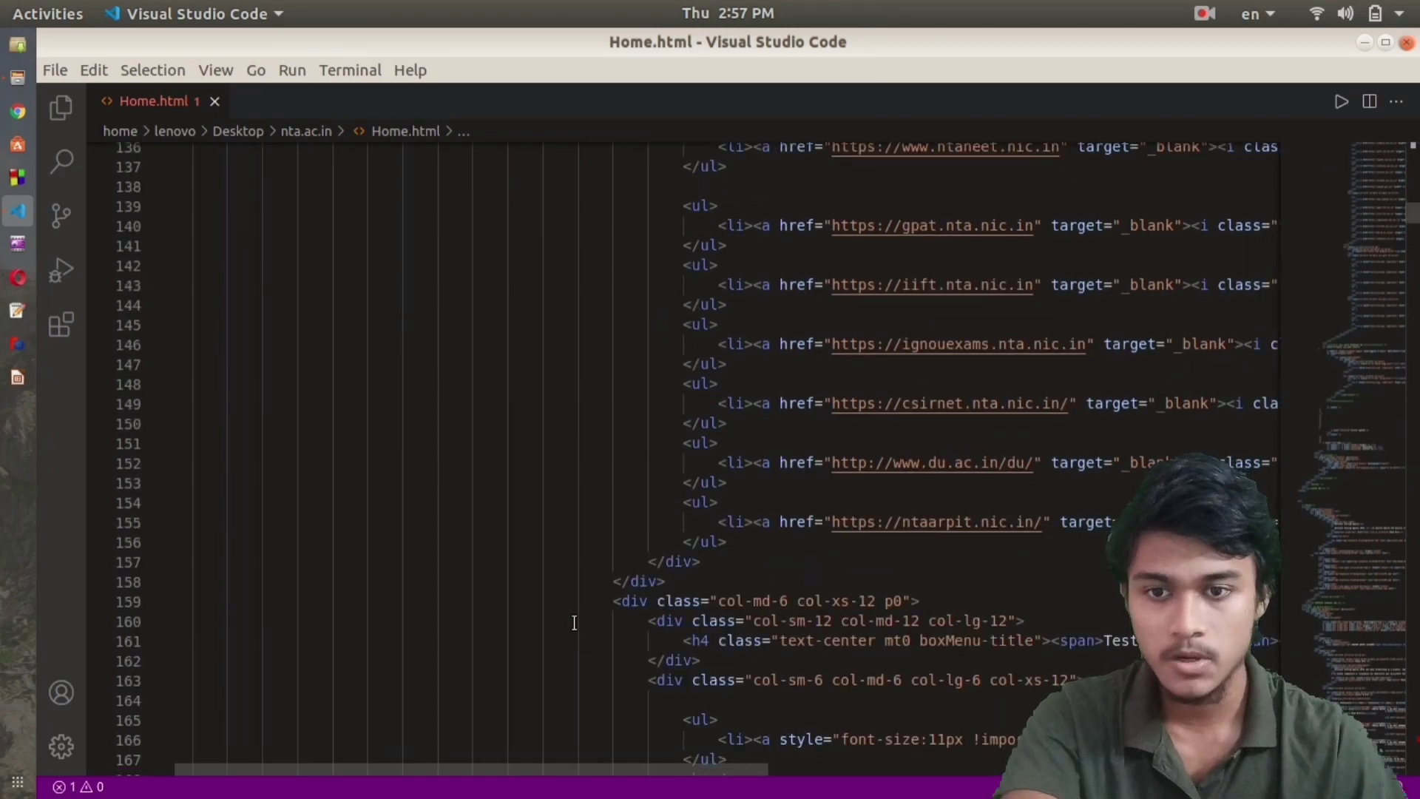
{"action": "scroll", "coordinate": [574, 623], "scroll_direction": "down", "scroll_amount": 7}
{"action": "scroll", "coordinate": [574, 623], "scroll_direction": "down", "scroll_amount": 18}
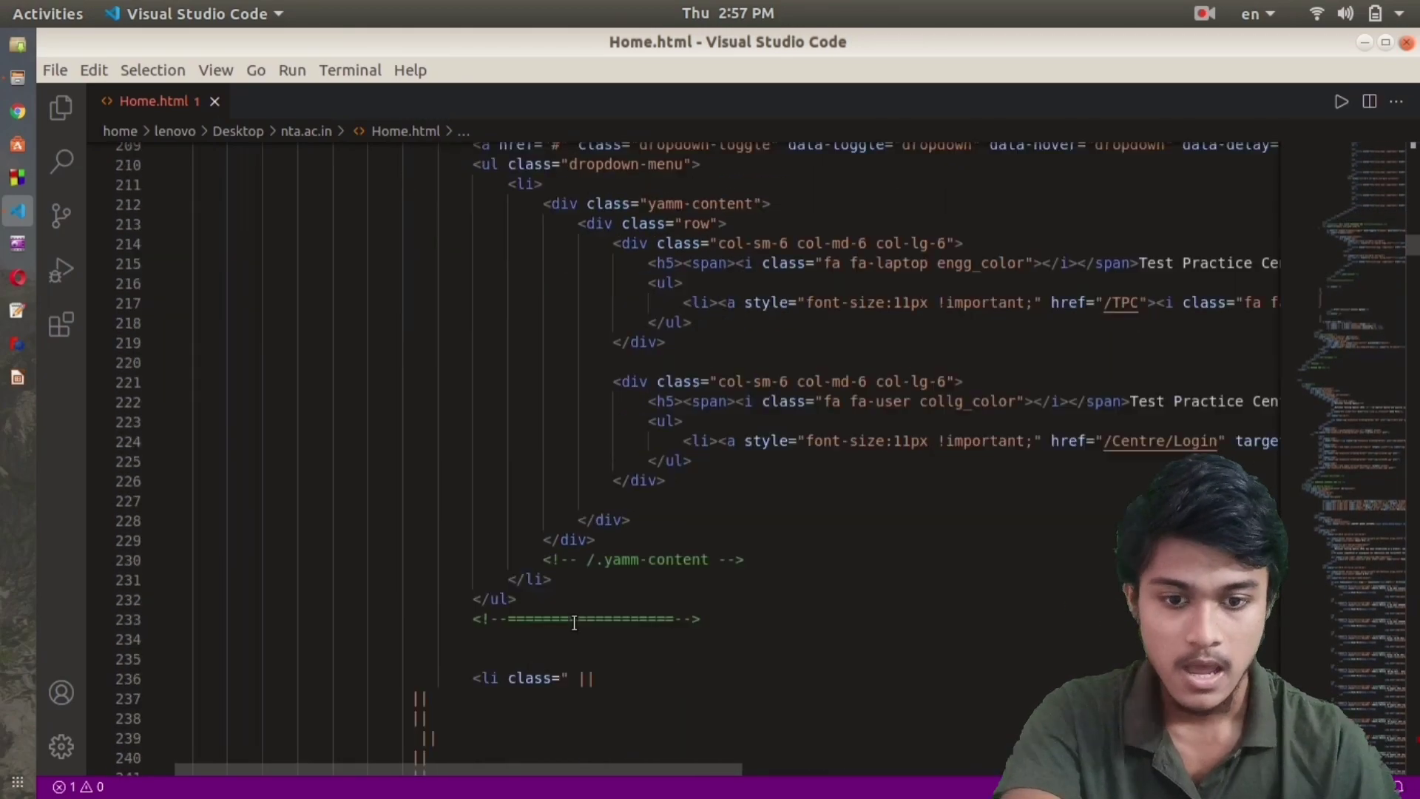
{"action": "scroll", "coordinate": [574, 623], "scroll_direction": "up", "scroll_amount": 20}
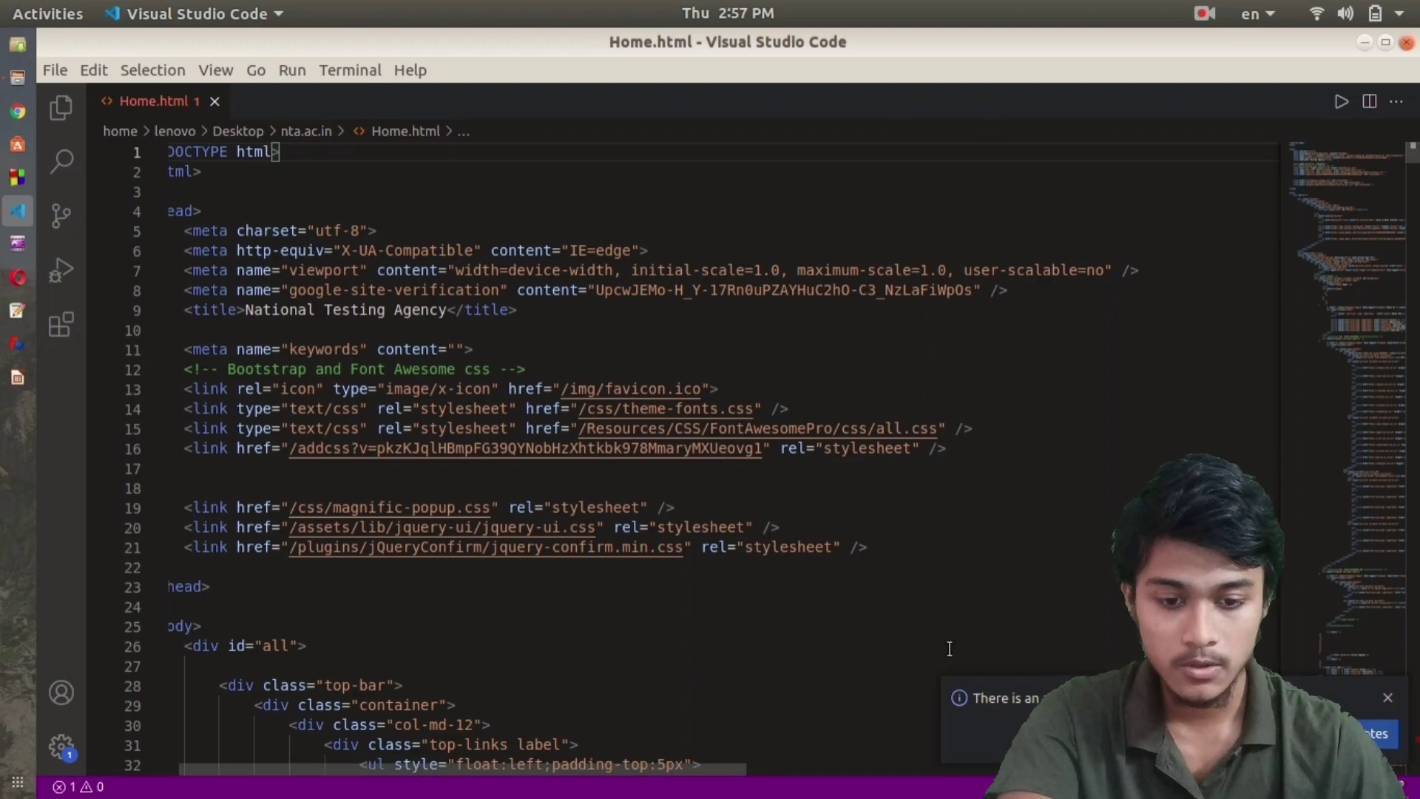
{"action": "left_click_drag", "start_coordinate": [733, 764], "coordinate": [709, 766]}
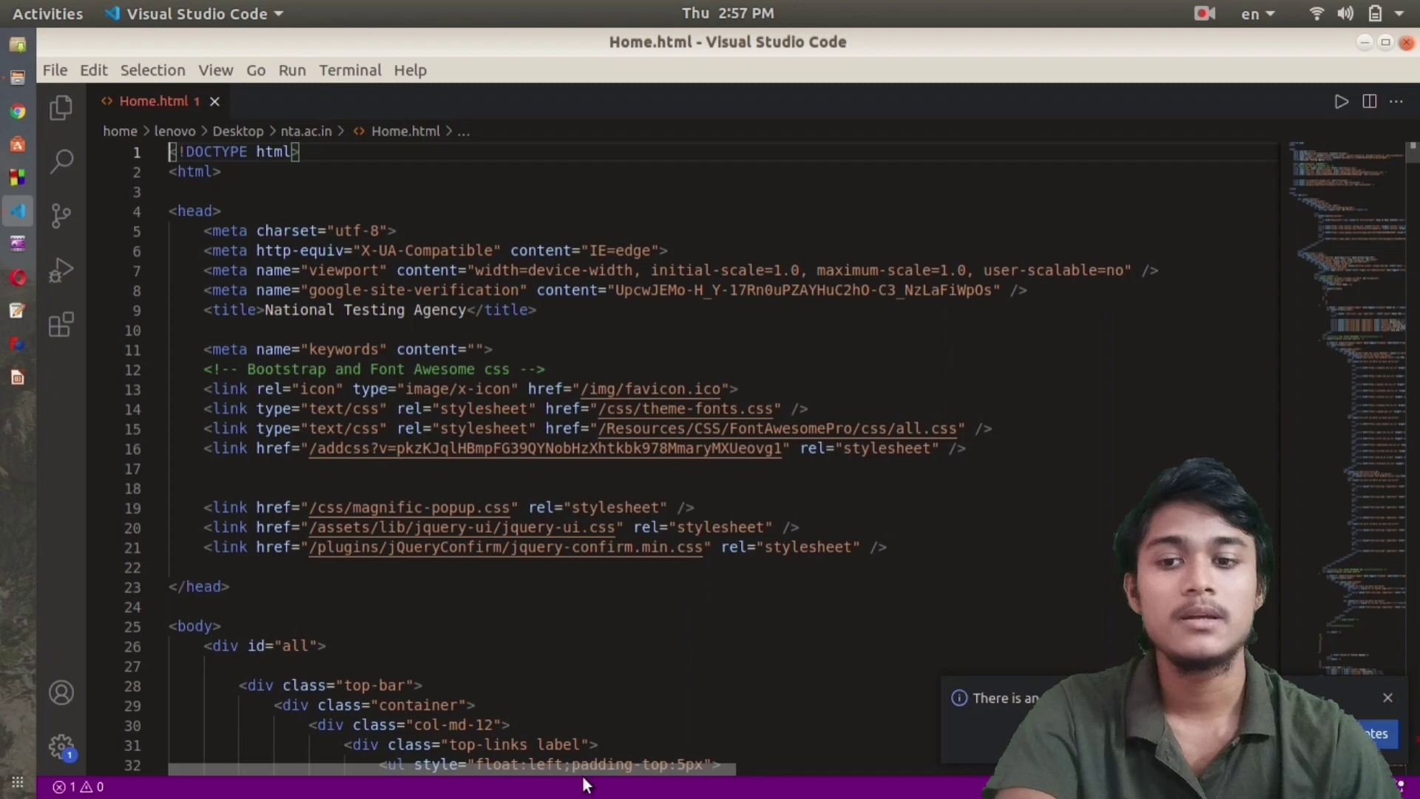